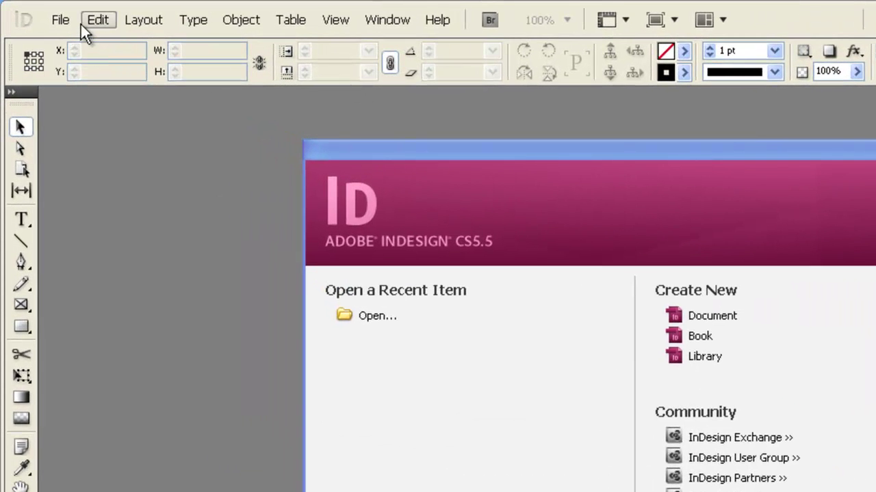
Step: Set both the horizontal and vertical ruler units to inches in the Units & Increments preferences
{"action": "left_click", "coordinate": [60, 17]}
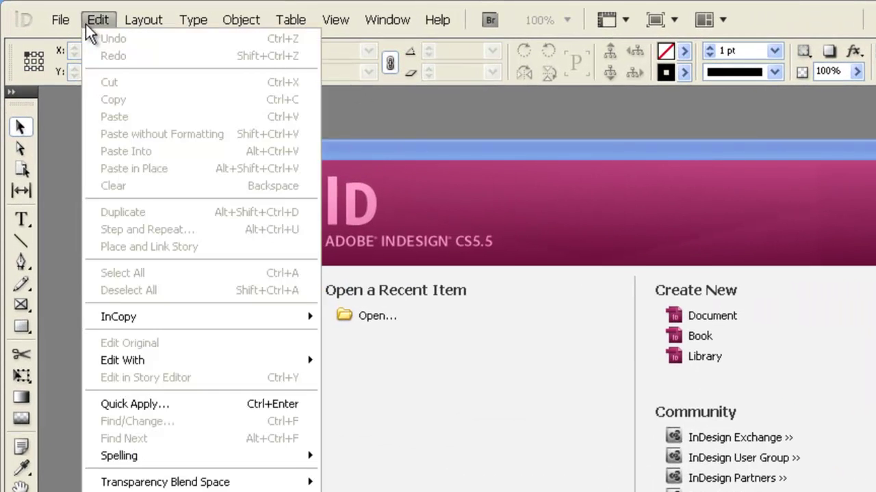
{"action": "mouse_move", "coordinate": [186, 446]}
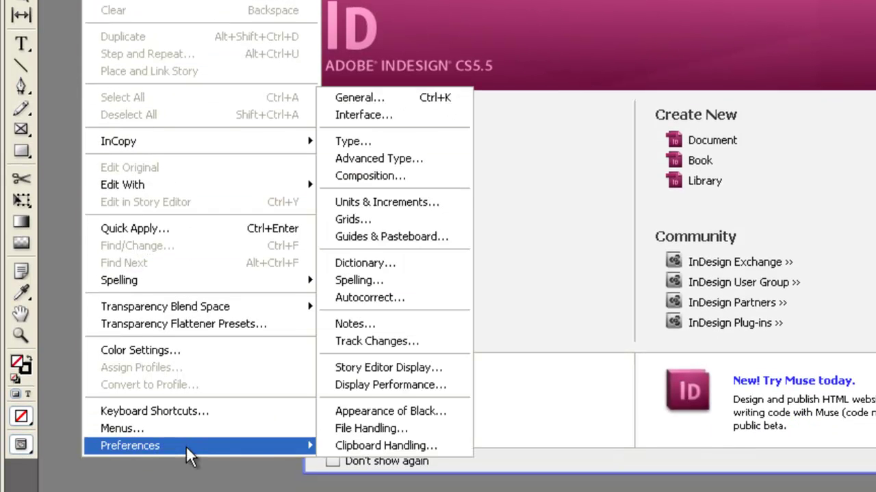
{"action": "left_click", "coordinate": [398, 202]}
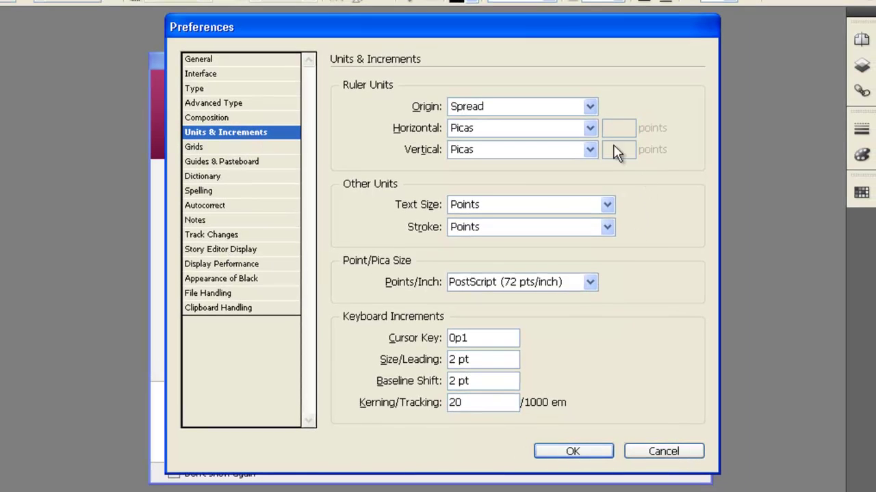
{"action": "left_click", "coordinate": [591, 130]}
{"action": "left_click", "coordinate": [554, 170]}
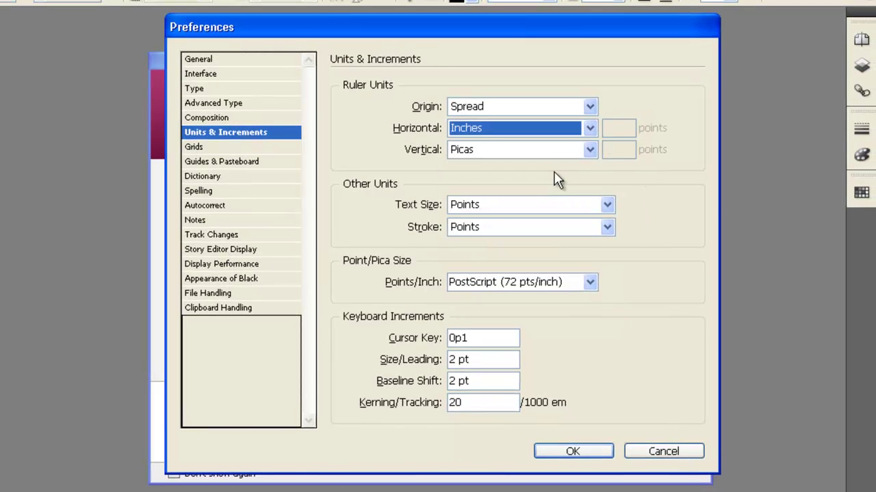
{"action": "left_click", "coordinate": [587, 149]}
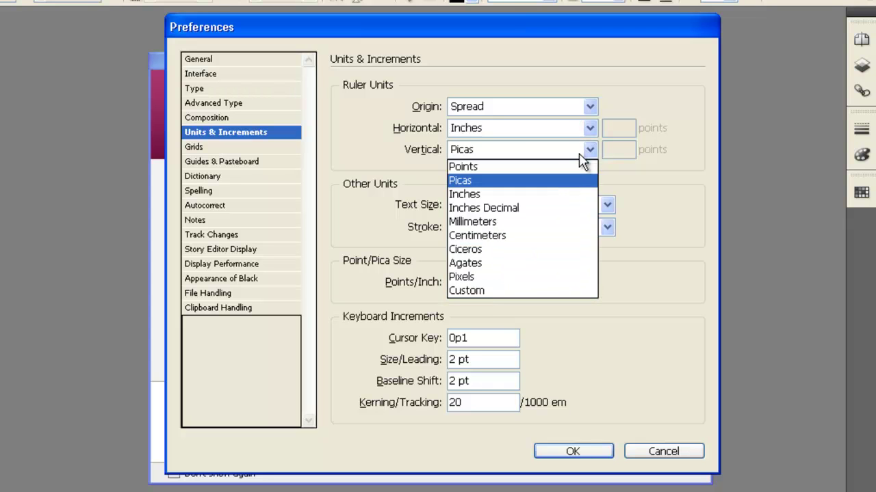
{"action": "left_click", "coordinate": [552, 195]}
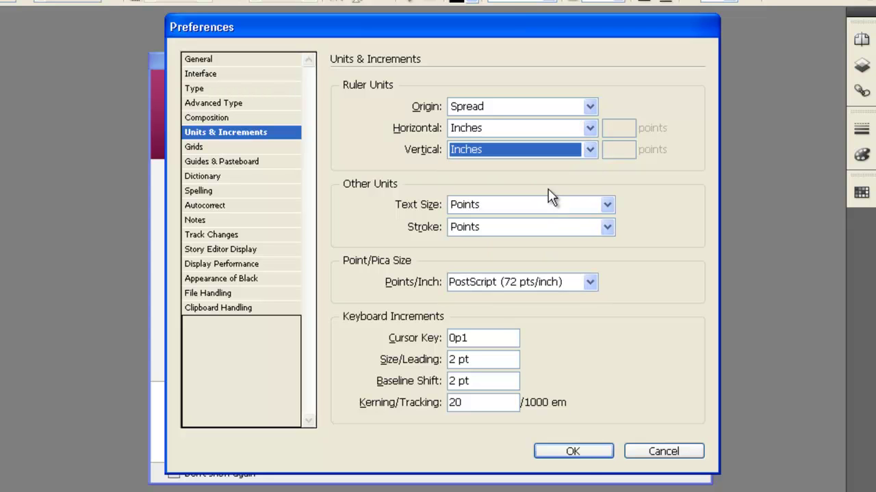
{"action": "left_click", "coordinate": [582, 456]}
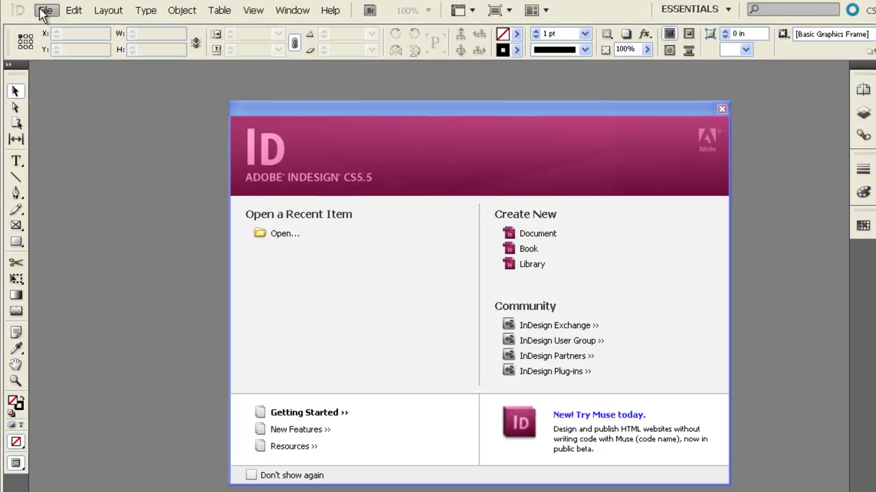
Step: Start a new print document with a custom page size 72 in wide and 44 in high
{"action": "left_click", "coordinate": [45, 10]}
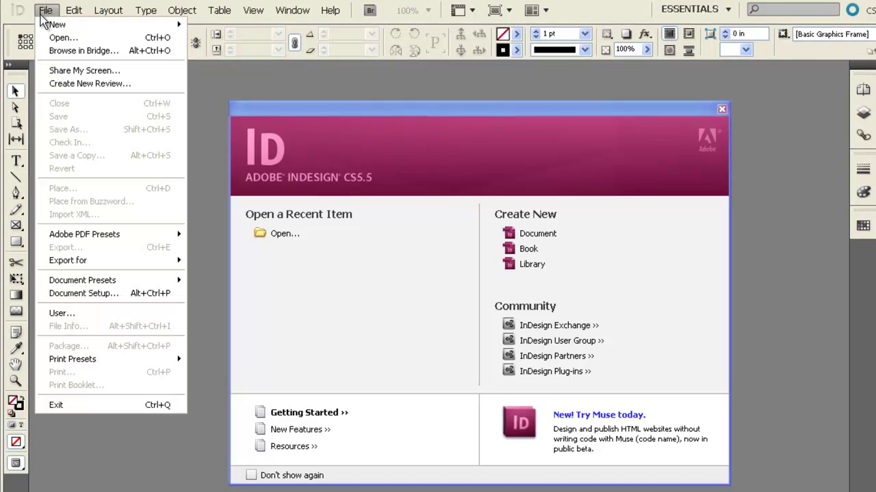
{"action": "mouse_move", "coordinate": [52, 26]}
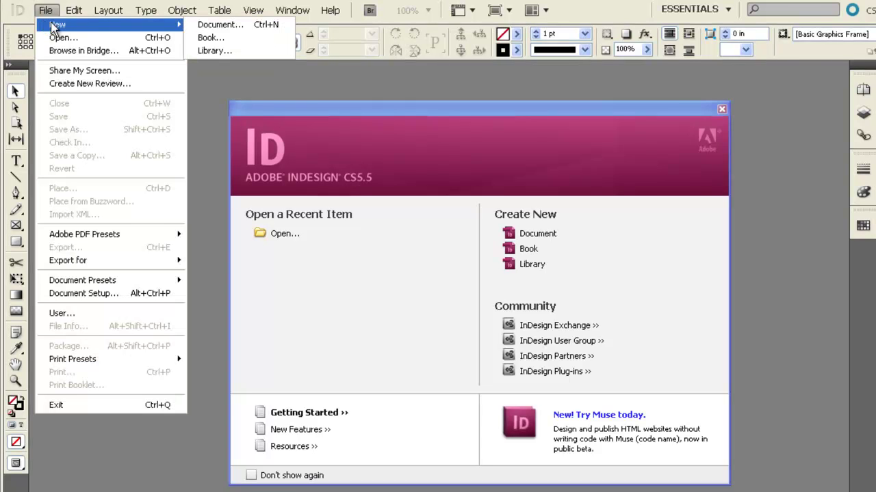
{"action": "left_click", "coordinate": [211, 26]}
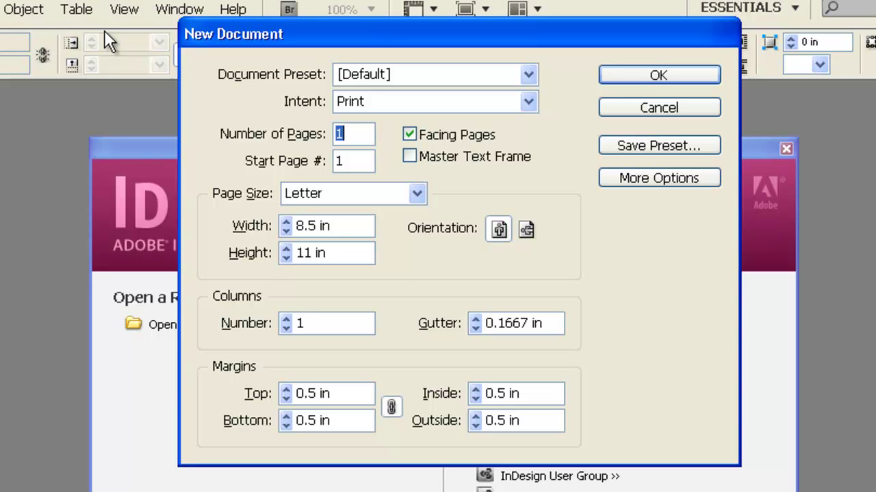
{"action": "left_click", "coordinate": [336, 226]}
{"action": "left_click_drag", "start_coordinate": [336, 225], "coordinate": [290, 225]}
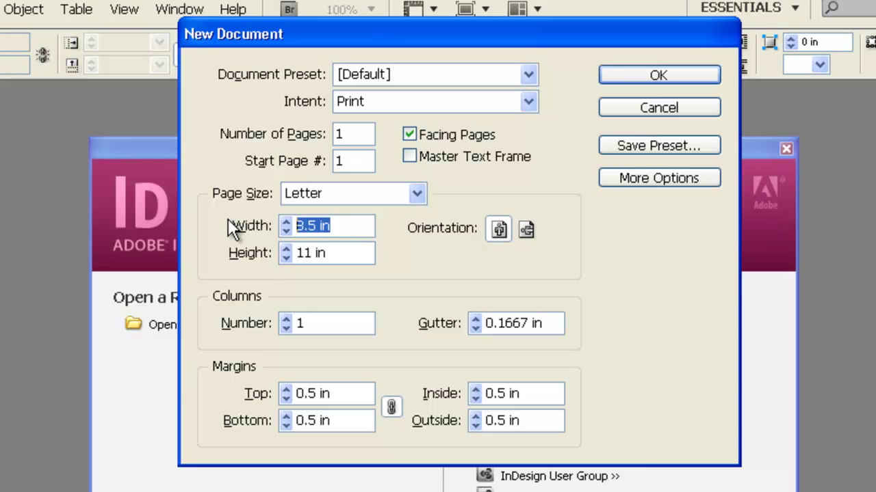
{"action": "type", "text": "72"}
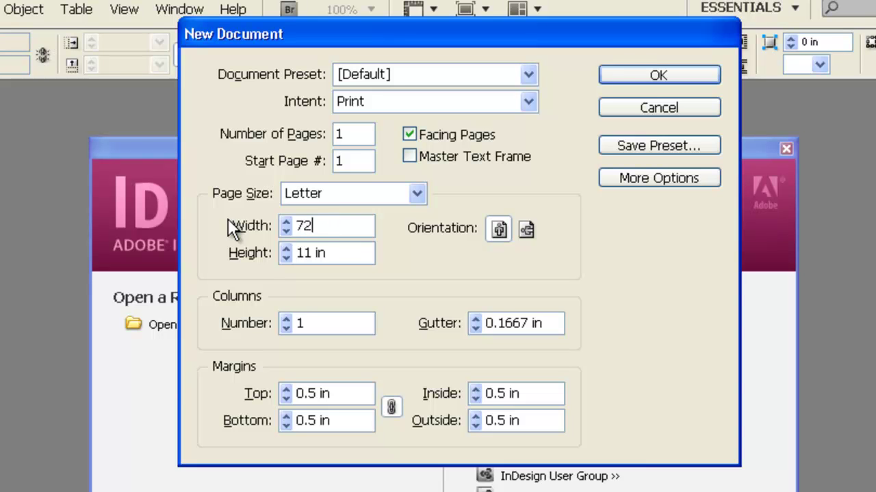
{"action": "key", "text": "Tab"}
{"action": "type", "text": "44"}
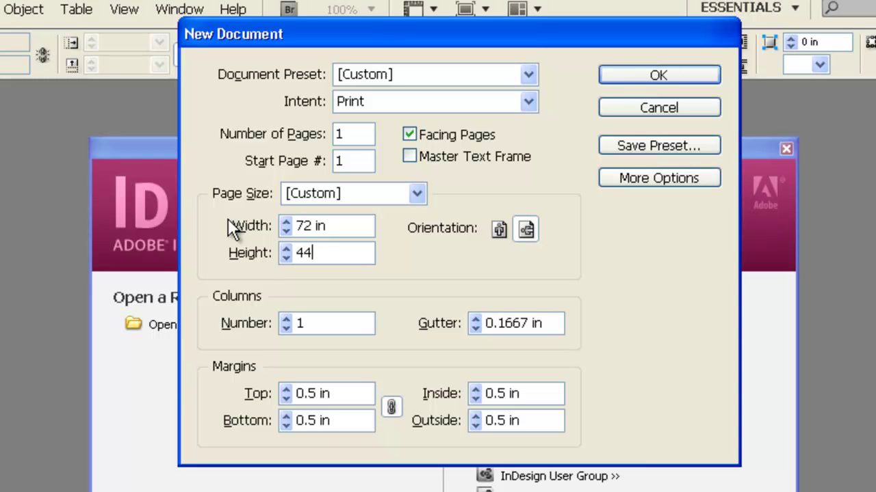
{"action": "key", "text": "Tab"}
Step: Set the number of columns for the new document to 3
{"action": "left_click", "coordinate": [339, 326]}
{"action": "left_click_drag", "start_coordinate": [341, 323], "coordinate": [265, 320]}
{"action": "type", "text": "3"}
Step: Set all four page margins to 1 in, keeping them linked
{"action": "left_click", "coordinate": [335, 394]}
{"action": "left_click_drag", "start_coordinate": [345, 393], "coordinate": [271, 387]}
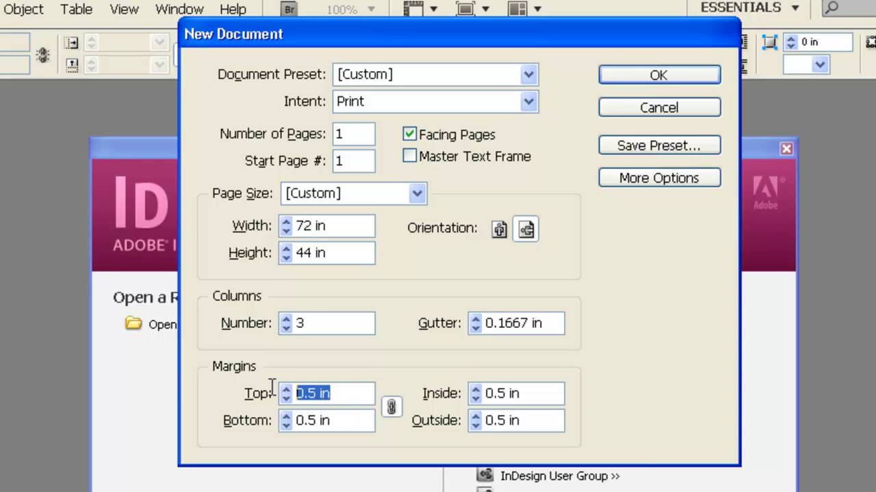
{"action": "type", "text": "1"}
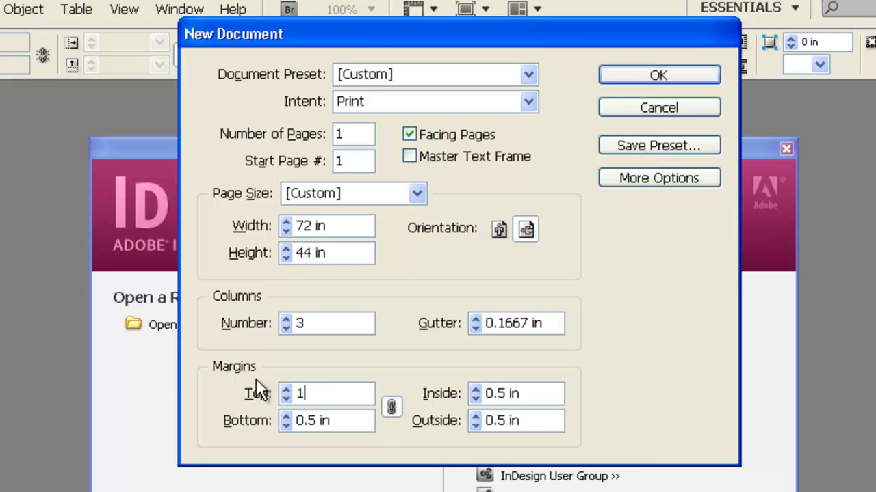
{"action": "key", "text": "Tab"}
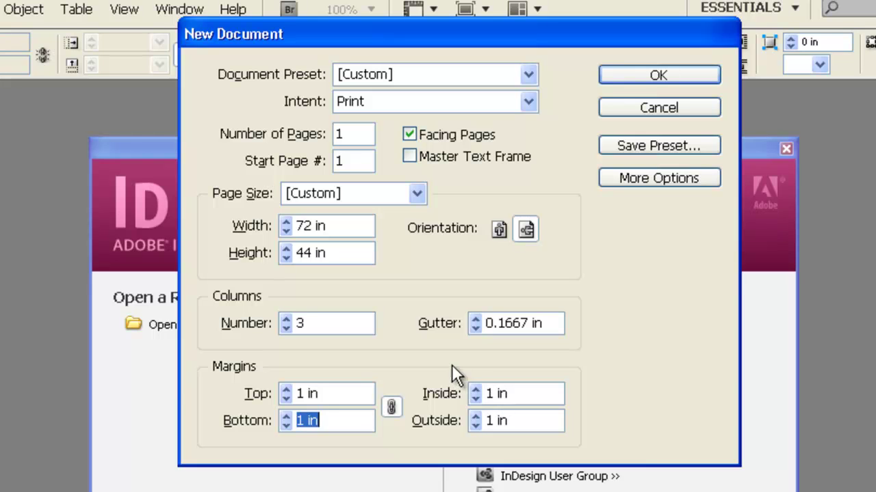
Step: Unlink the margin values and set only the bottom margin to 0.25 in
{"action": "left_click", "coordinate": [393, 408]}
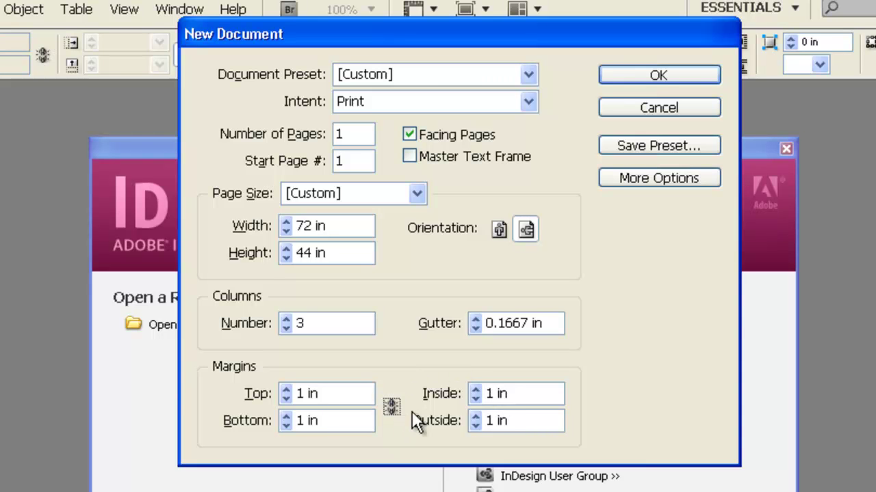
{"action": "left_click_drag", "start_coordinate": [338, 420], "coordinate": [290, 420]}
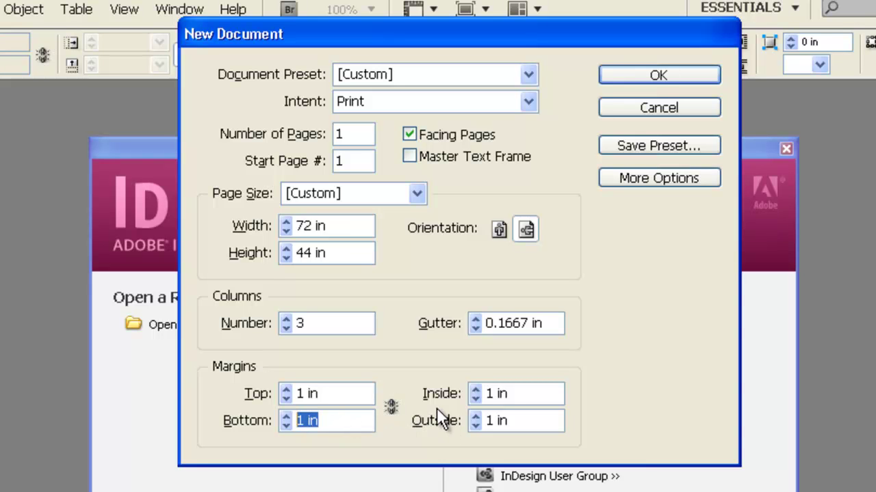
{"action": "type", "text": ".25"}
{"action": "left_click", "coordinate": [366, 392]}
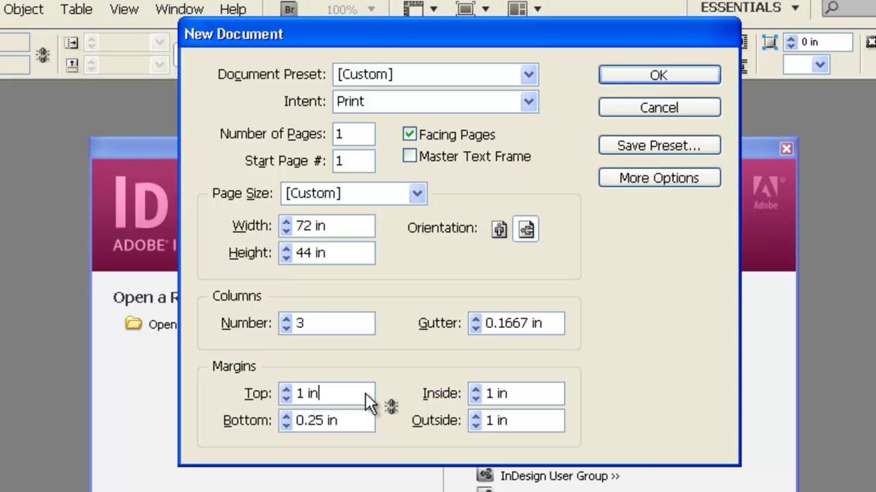
Step: Set the bottom margin back to 1 in
{"action": "triple_click", "coordinate": [354, 419]}
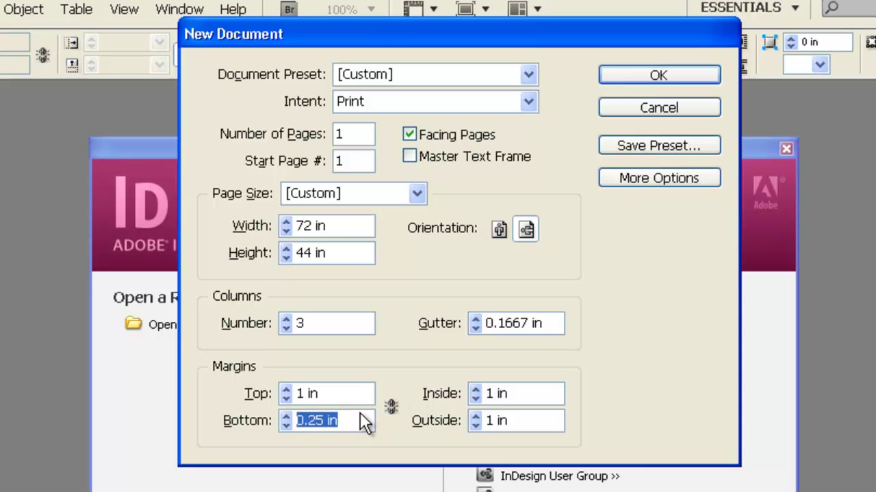
{"action": "type", "text": "1"}
{"action": "left_click", "coordinate": [343, 395]}
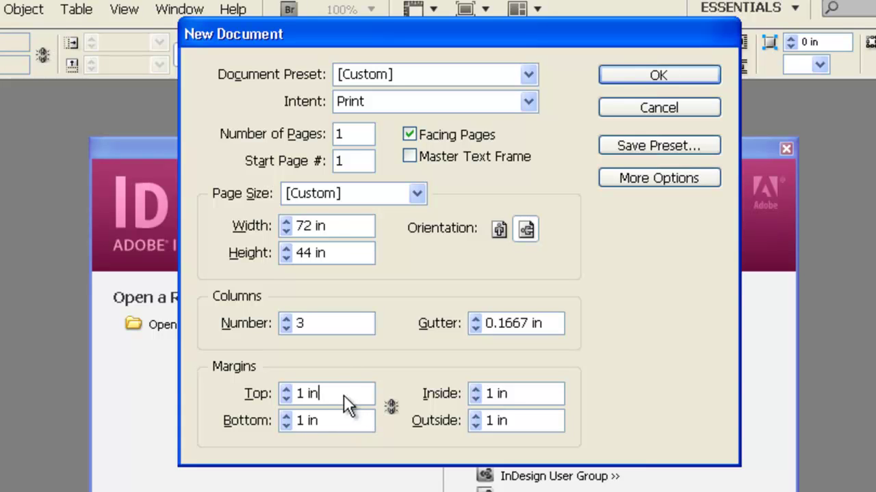
Step: Set the column gutter to 1 in and create the document
{"action": "left_click", "coordinate": [557, 324]}
{"action": "left_click_drag", "start_coordinate": [548, 324], "coordinate": [483, 323]}
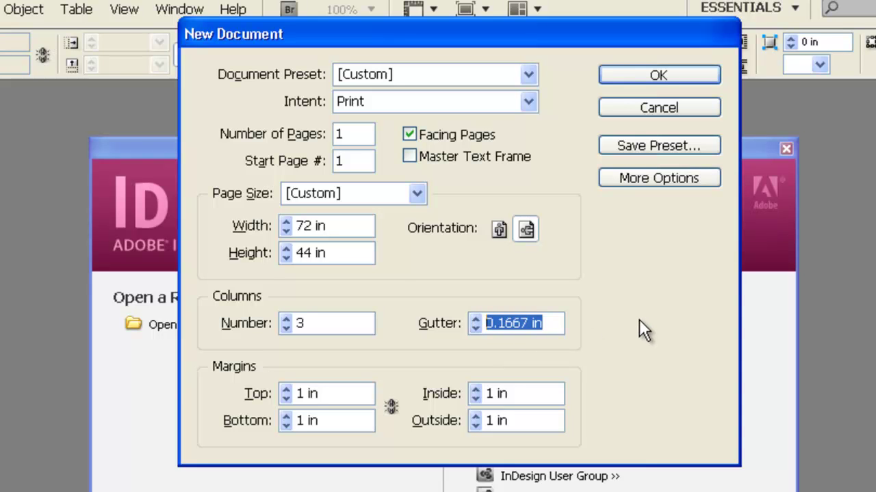
{"action": "type", "text": "1"}
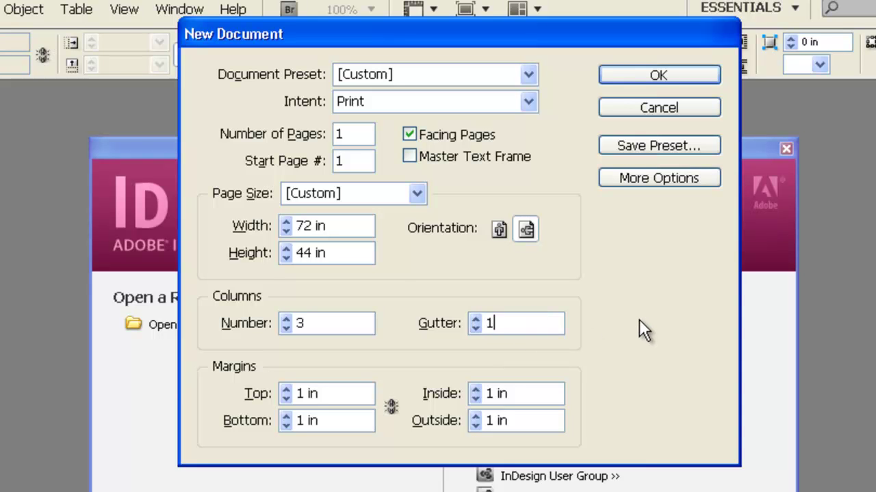
{"action": "key", "text": "Tab"}
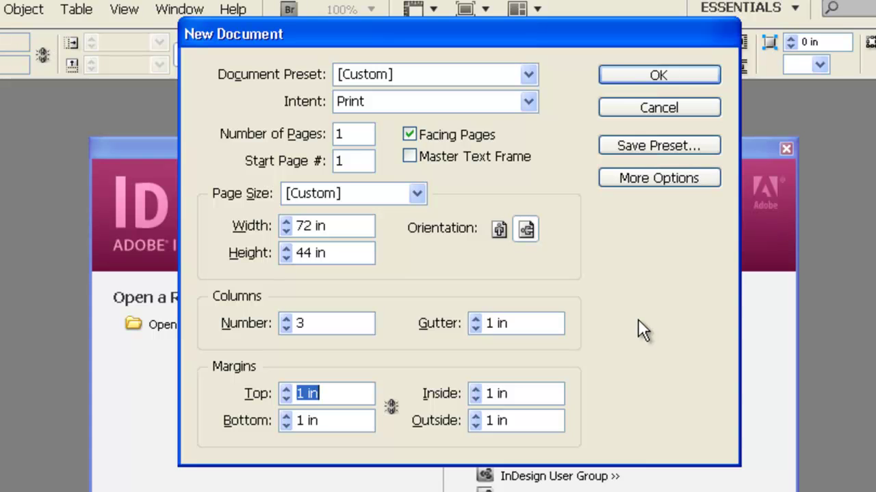
{"action": "left_click", "coordinate": [658, 76]}
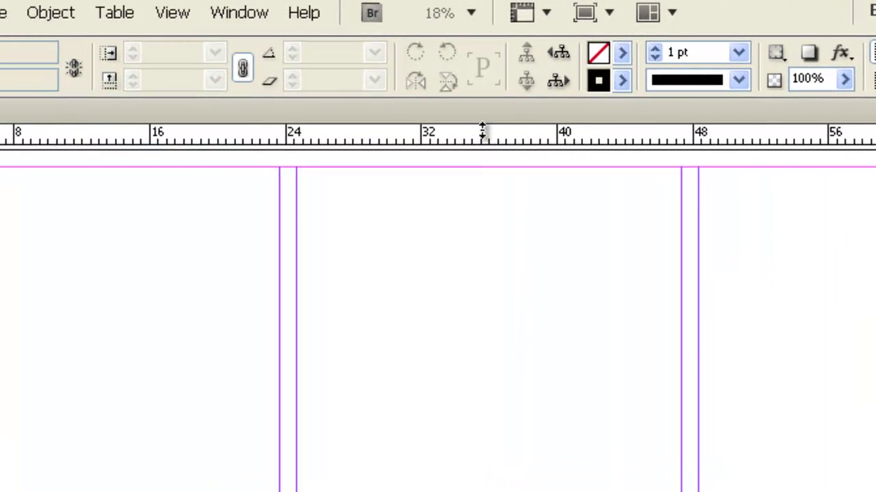
Step: Add a horizontal ruler guide across the page and set its Y position to 10 in
{"action": "left_click_drag", "start_coordinate": [480, 140], "coordinate": [481, 252]}
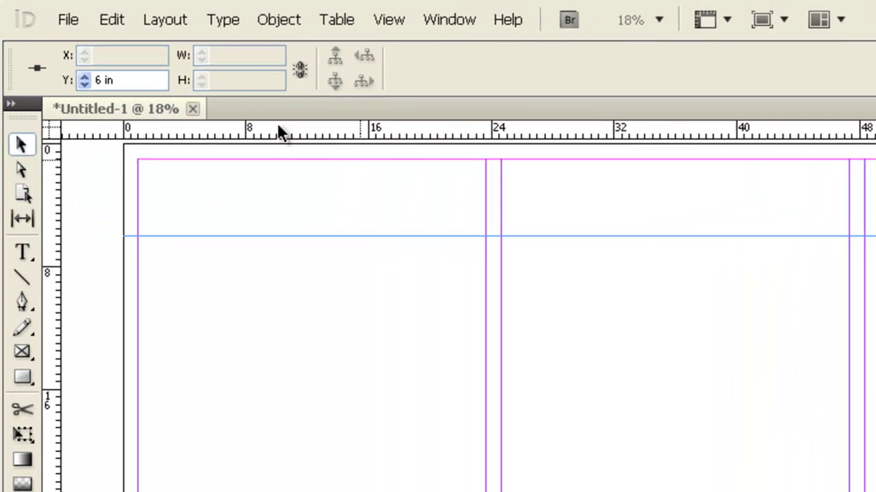
{"action": "left_click_drag", "start_coordinate": [117, 80], "coordinate": [78, 80]}
{"action": "type", "text": "10"}
{"action": "key", "text": "Return"}
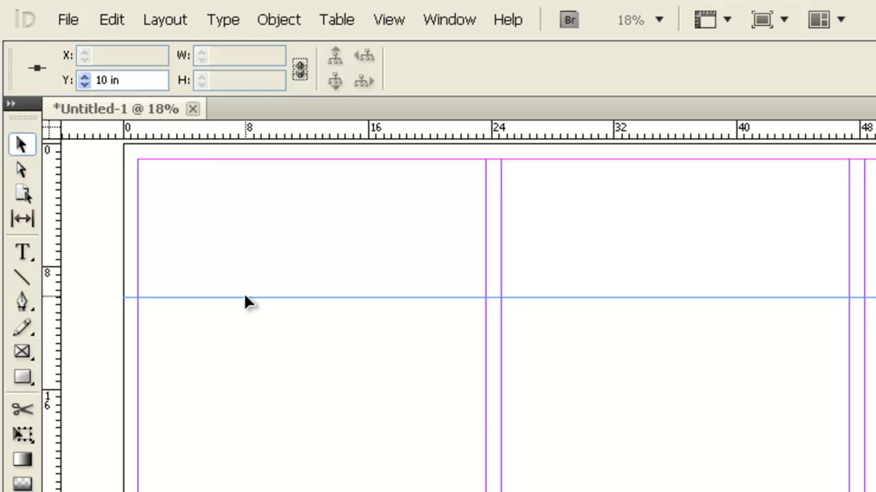
Step: Move the horizontal guide to a Y position of 8 in
{"action": "left_click_drag", "start_coordinate": [131, 80], "coordinate": [79, 80]}
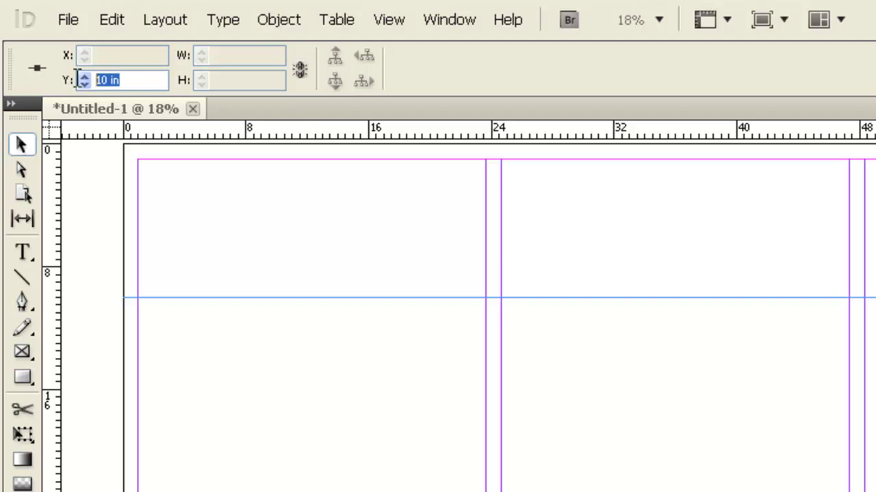
{"action": "type", "text": "8"}
{"action": "key", "text": "Return"}
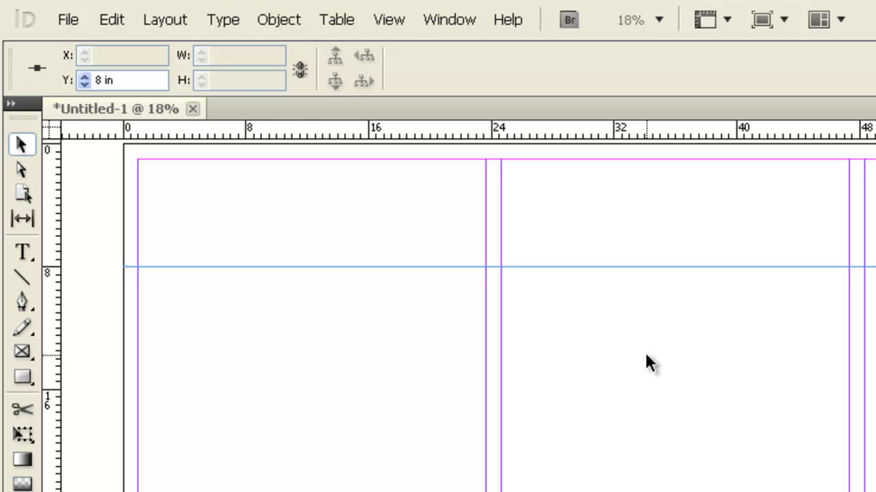
Step: Draw a text frame across the upper part of the page, above the horizontal guide, and set its font to Arial
{"action": "left_click", "coordinate": [24, 253]}
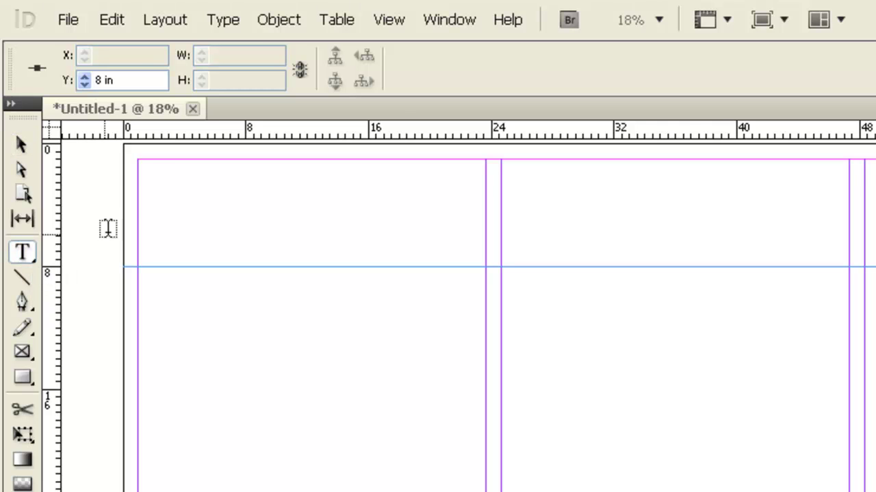
{"action": "left_click_drag", "start_coordinate": [137, 156], "coordinate": [846, 183]}
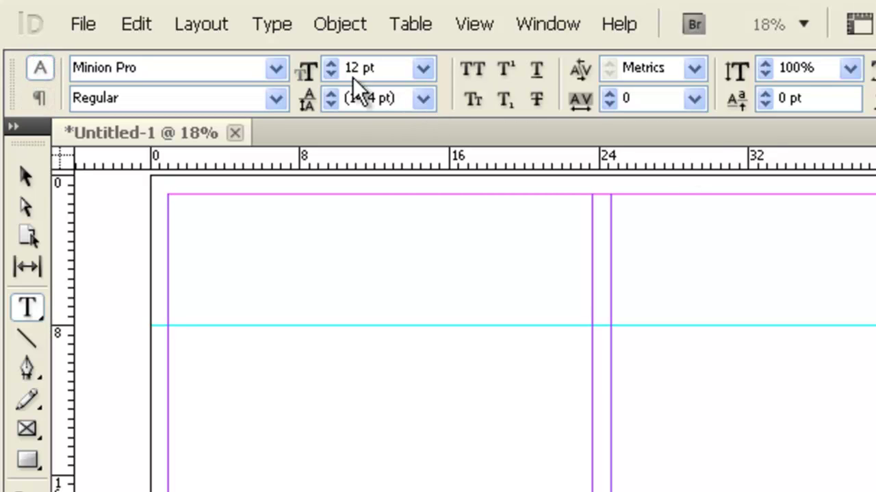
{"action": "left_click", "coordinate": [274, 70]}
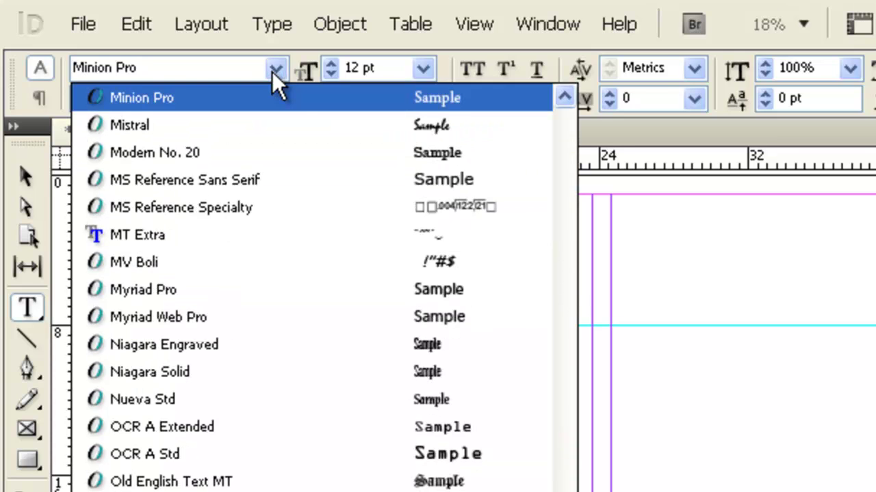
{"action": "scroll", "coordinate": [539, 438], "scroll_direction": "up", "scroll_amount": 8}
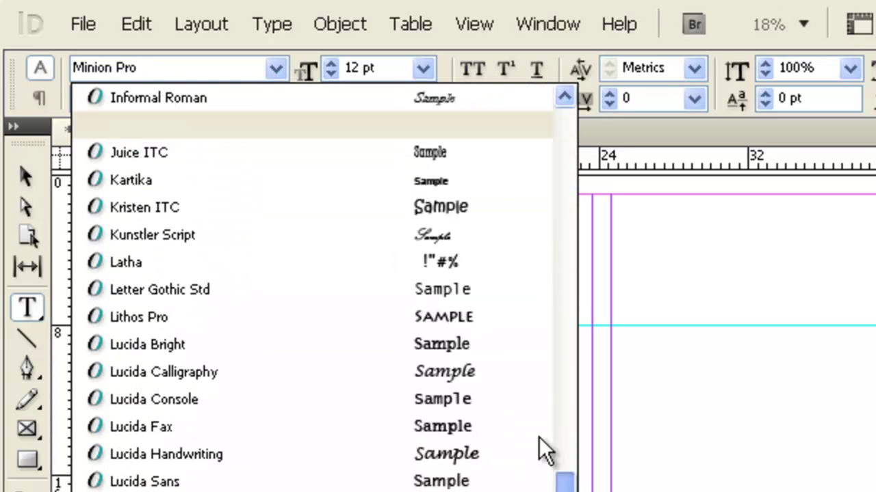
{"action": "scroll", "coordinate": [538, 436], "scroll_direction": "up", "scroll_amount": 20}
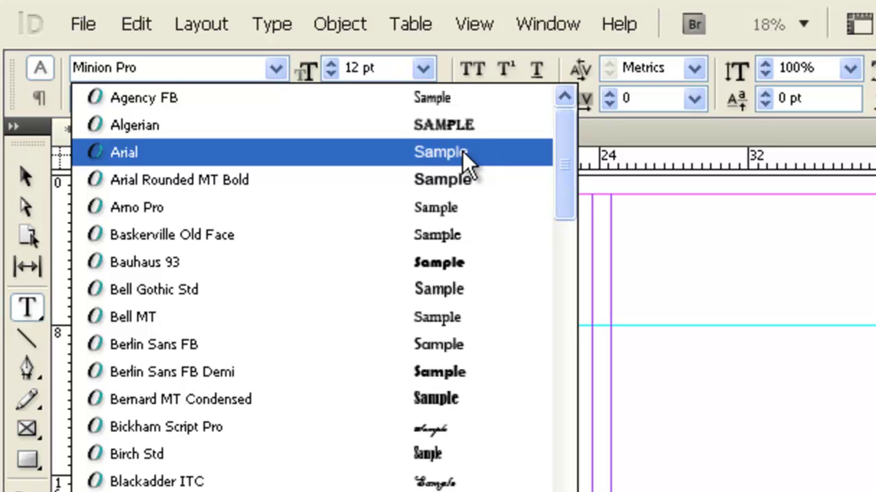
{"action": "left_click", "coordinate": [462, 151]}
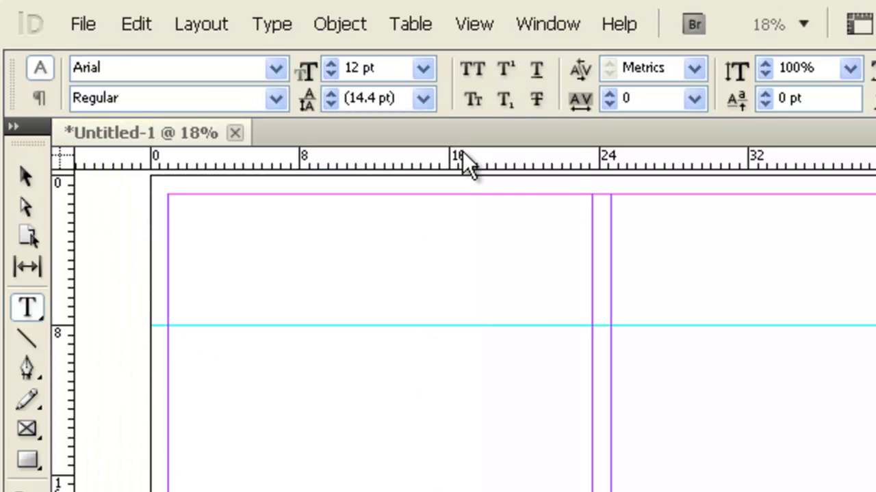
Step: Set the header text style to Arial Black and its font size to 72 pt
{"action": "left_click", "coordinate": [277, 98]}
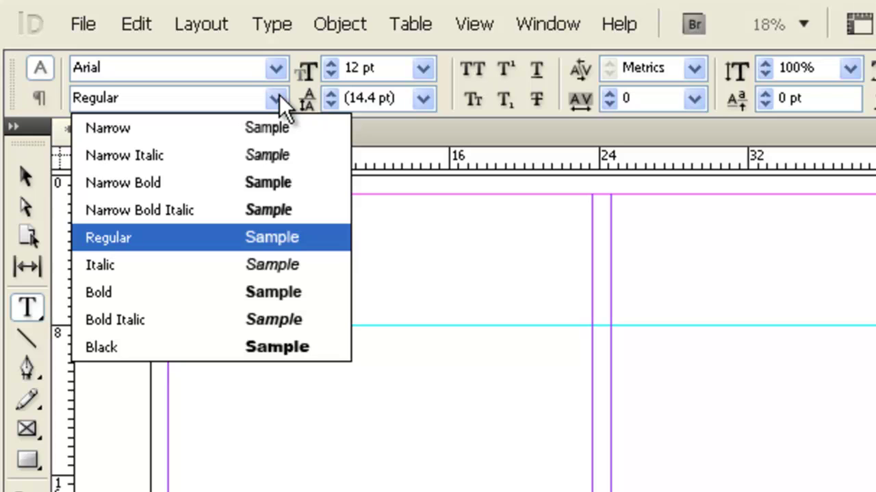
{"action": "left_click", "coordinate": [285, 343]}
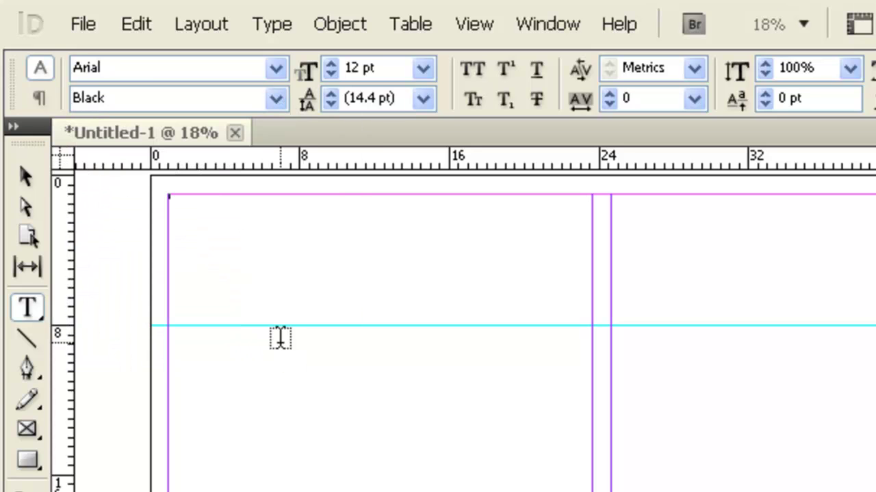
{"action": "left_click", "coordinate": [425, 68]}
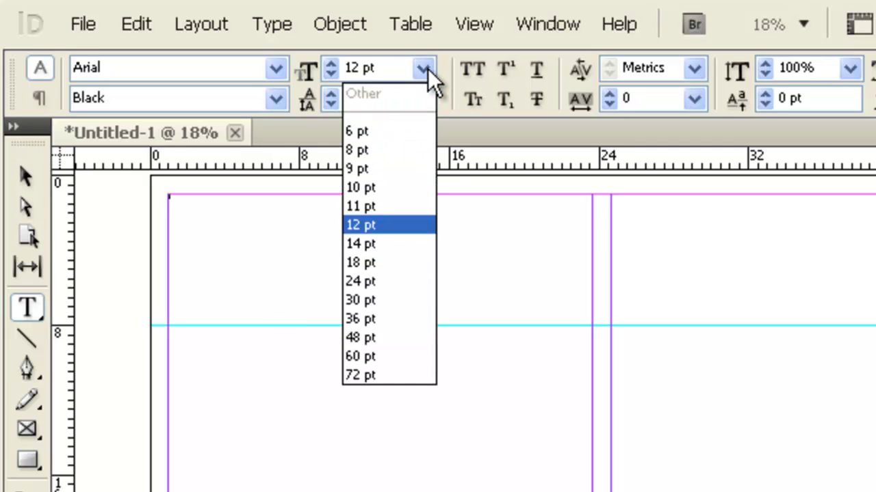
{"action": "left_click", "coordinate": [401, 374]}
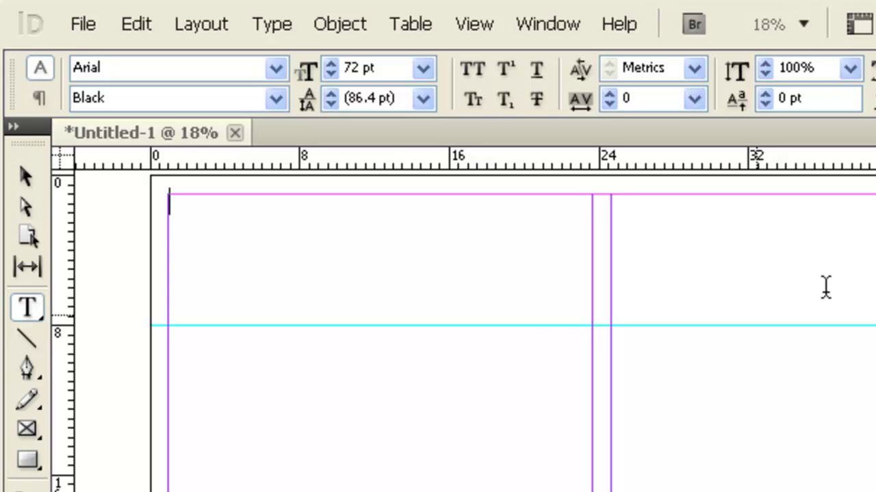
Step: Paste the title "INNOVATION AND OUTREACH TO THE UNIVERSITY COMMUNITY: A SOUTHERN CASE IN EMBEDDED BUSINESS LIBRARIANSHIP" and break the line after the colon
{"action": "key", "text": "ctrl+v"}
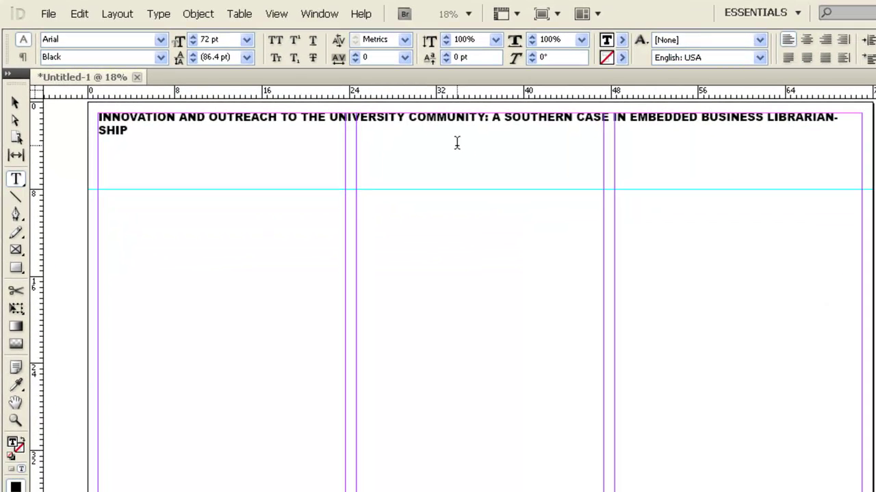
{"action": "left_click", "coordinate": [492, 119]}
{"action": "key", "text": "shift+Return"}
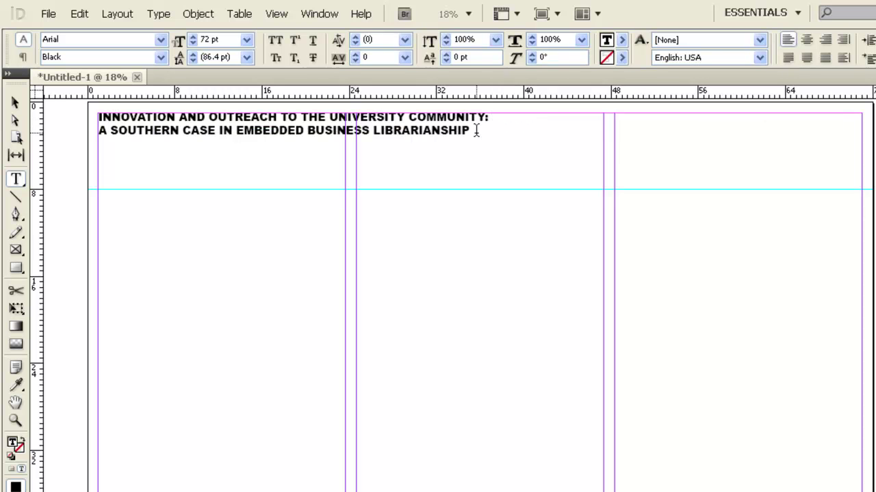
Step: Select both lines of the title and center them horizontally in the frame
{"action": "left_click_drag", "start_coordinate": [477, 131], "coordinate": [94, 111]}
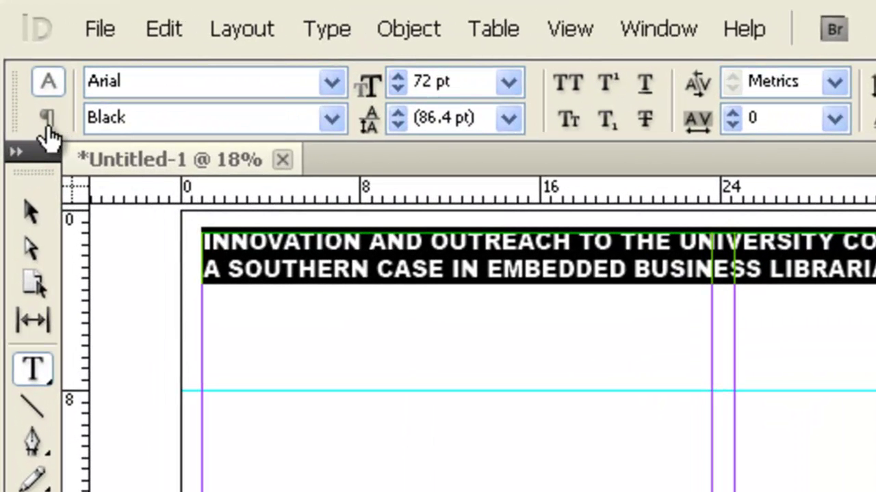
{"action": "left_click", "coordinate": [47, 127]}
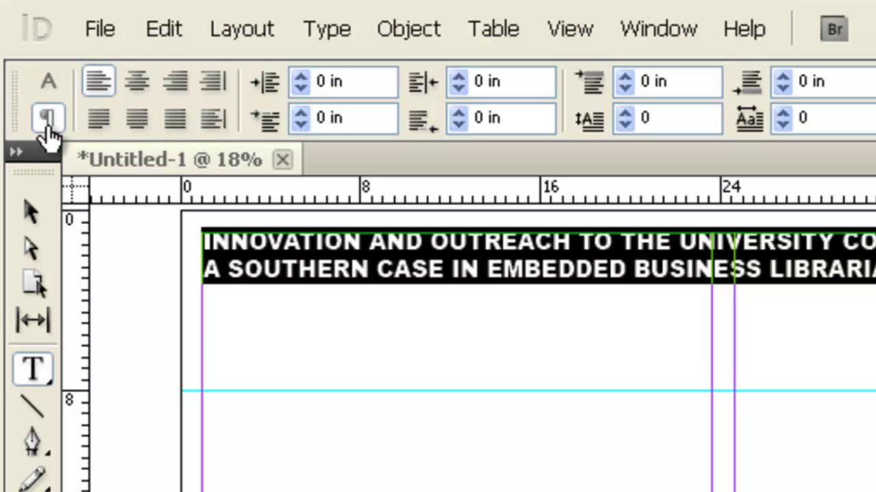
{"action": "left_click", "coordinate": [136, 87]}
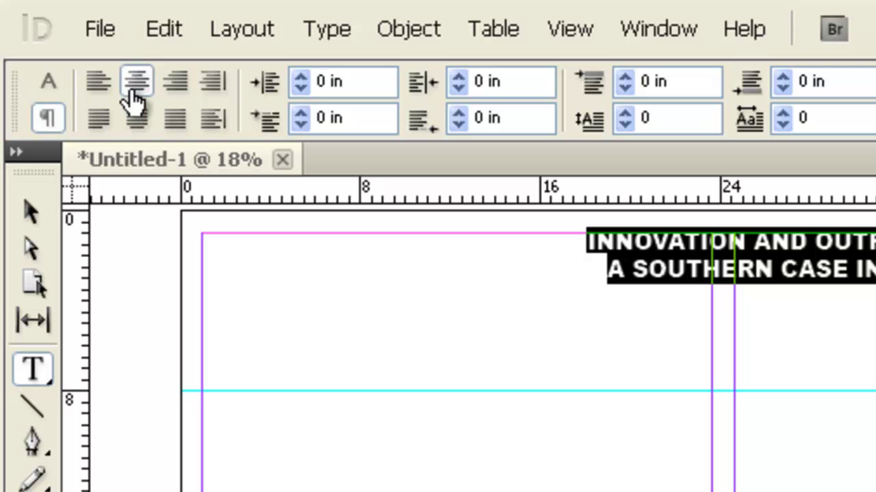
Step: Increase the title's font size gradually to 94 pt
{"action": "left_click", "coordinate": [49, 89]}
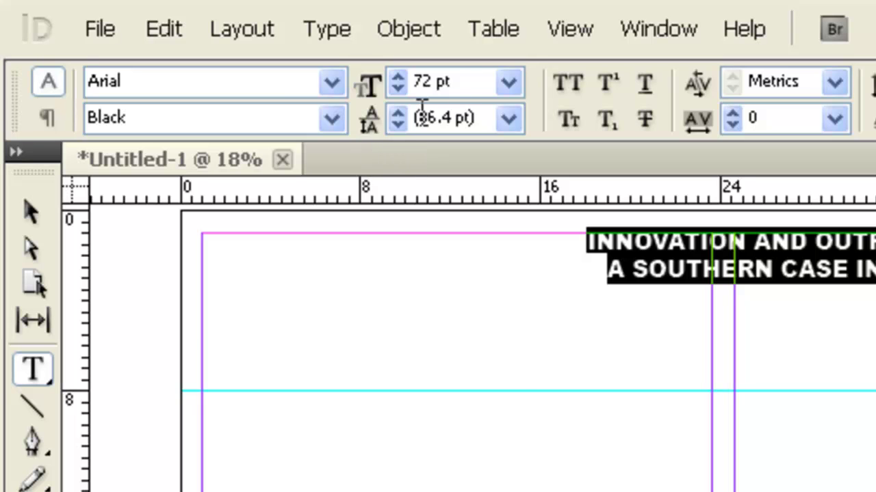
{"action": "left_click", "coordinate": [509, 83]}
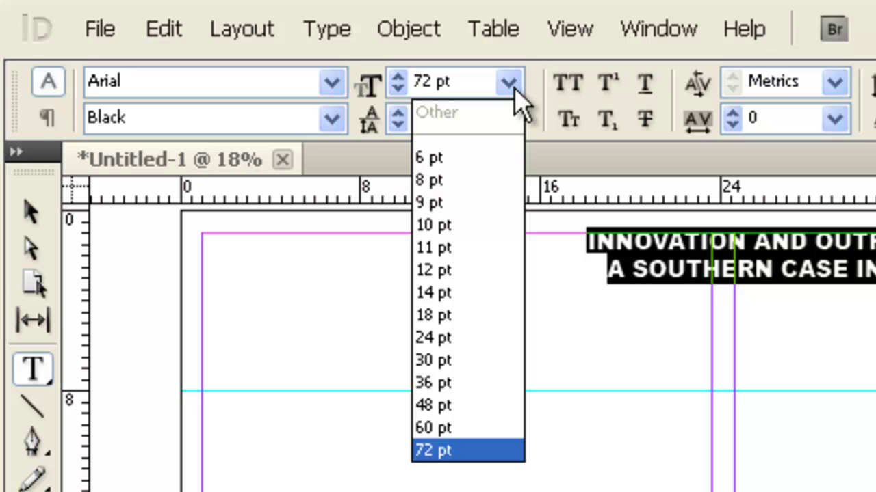
{"action": "left_click", "coordinate": [514, 90]}
{"action": "left_click", "coordinate": [398, 88]}
{"action": "left_click", "coordinate": [399, 80]}
{"action": "left_click", "coordinate": [399, 80]}
{"action": "left_click", "coordinate": [398, 80]}
{"action": "left_click", "coordinate": [398, 80]}
{"action": "left_click", "coordinate": [399, 80]}
{"action": "left_click", "coordinate": [398, 80]}
{"action": "left_click", "coordinate": [399, 80]}
{"action": "left_click", "coordinate": [399, 80]}
{"action": "left_click", "coordinate": [399, 80]}
{"action": "left_click", "coordinate": [398, 81]}
{"action": "left_click", "coordinate": [399, 80]}
{"action": "left_click", "coordinate": [399, 80]}
{"action": "left_click", "coordinate": [399, 80]}
{"action": "left_click", "coordinate": [399, 80]}
{"action": "left_click", "coordinate": [399, 80]}
{"action": "left_click", "coordinate": [399, 80]}
{"action": "left_click", "coordinate": [399, 80]}
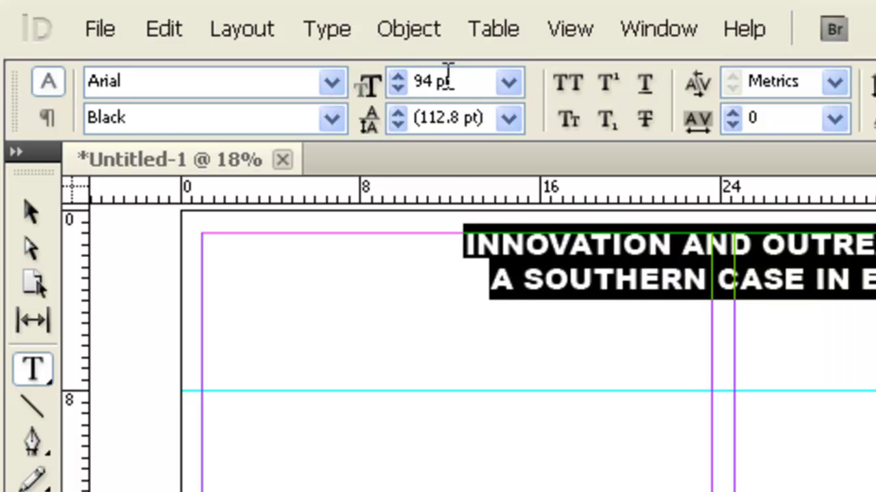
Step: Set the title's font size to 150 pt and reduce it gradually to 137 pt so each part fits on one line
{"action": "left_click_drag", "start_coordinate": [453, 79], "coordinate": [377, 78]}
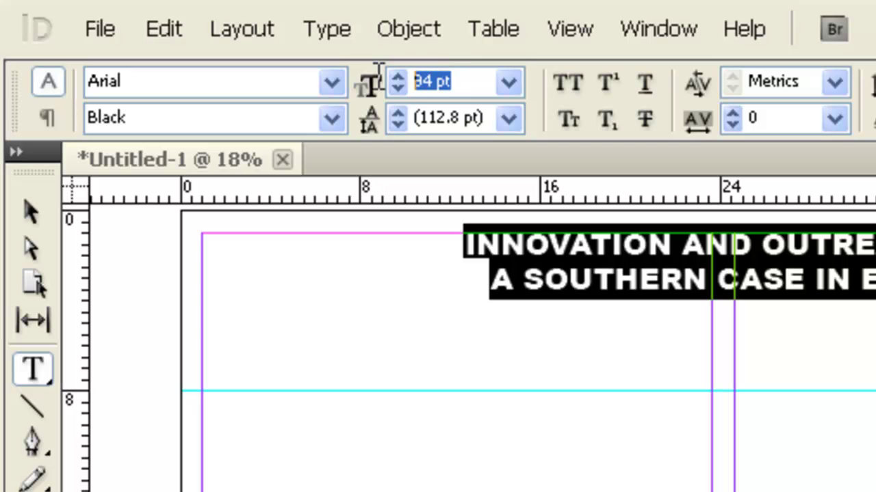
{"action": "type", "text": "150"}
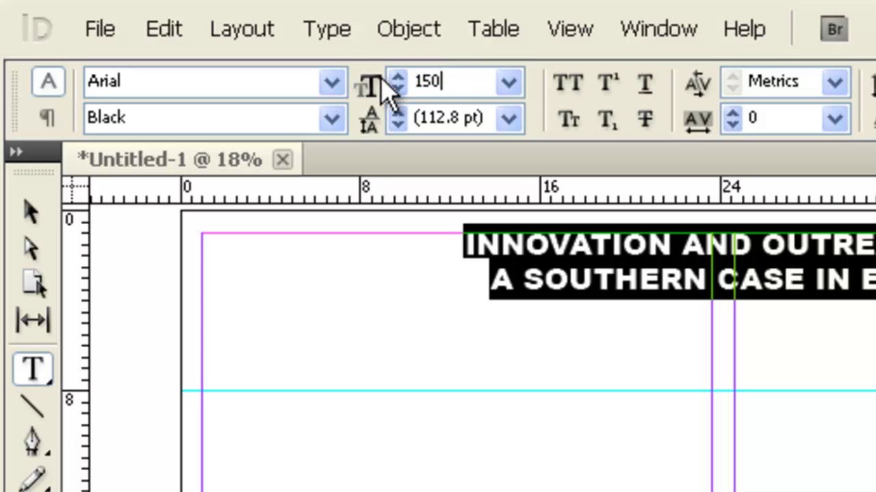
{"action": "key", "text": "Return"}
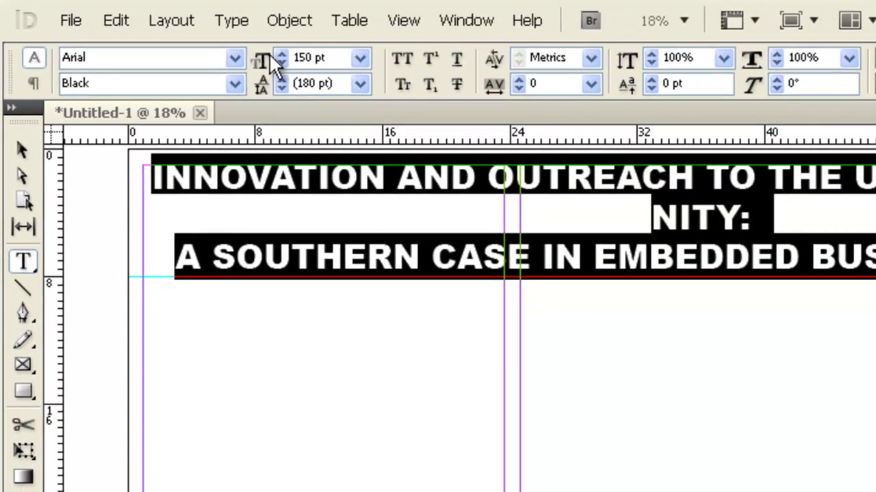
{"action": "left_click", "coordinate": [277, 62]}
{"action": "left_click", "coordinate": [278, 63]}
{"action": "left_click", "coordinate": [278, 62]}
{"action": "left_click", "coordinate": [277, 62]}
{"action": "left_click", "coordinate": [278, 63]}
{"action": "left_click", "coordinate": [278, 63]}
{"action": "left_click", "coordinate": [278, 63]}
{"action": "left_click", "coordinate": [278, 63]}
{"action": "left_click", "coordinate": [277, 63]}
{"action": "left_click", "coordinate": [278, 63]}
{"action": "left_click", "coordinate": [278, 63]}
{"action": "left_click", "coordinate": [278, 63]}
{"action": "left_click", "coordinate": [277, 62]}
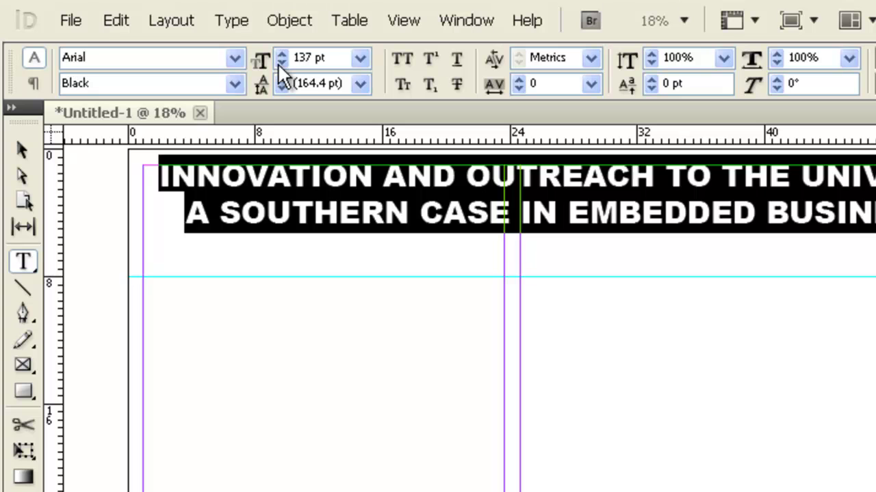
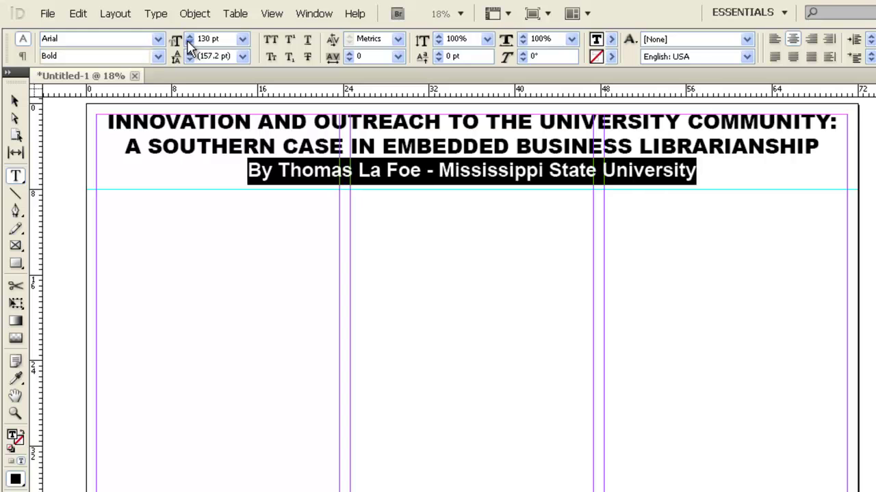
Step: Reduce the font size of the selected byline below the title to 120 pt
{"action": "left_click", "coordinate": [190, 42]}
{"action": "left_click", "coordinate": [190, 42]}
{"action": "left_click", "coordinate": [190, 42]}
{"action": "left_click", "coordinate": [190, 42]}
{"action": "left_click", "coordinate": [190, 41]}
{"action": "left_click", "coordinate": [189, 42]}
{"action": "left_click", "coordinate": [189, 42]}
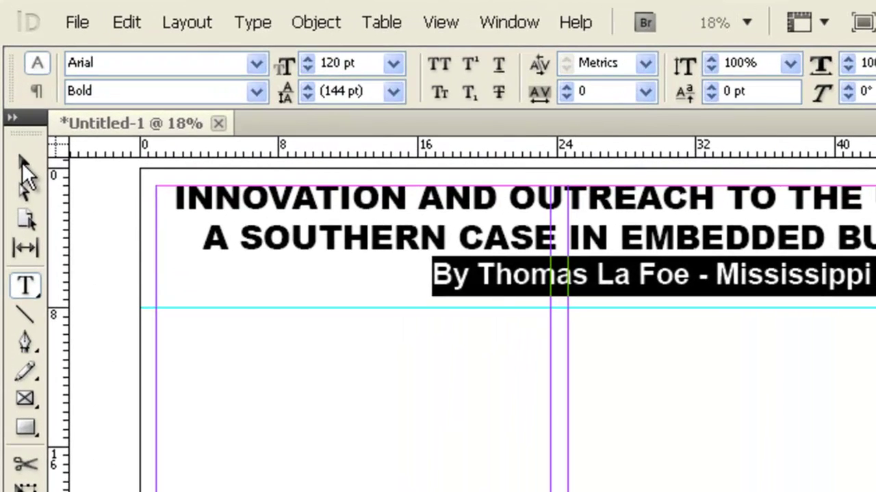
Step: Set the header text frame's vertical justification to Center in the Text Frame Options, with the preview on
{"action": "left_click", "coordinate": [17, 106]}
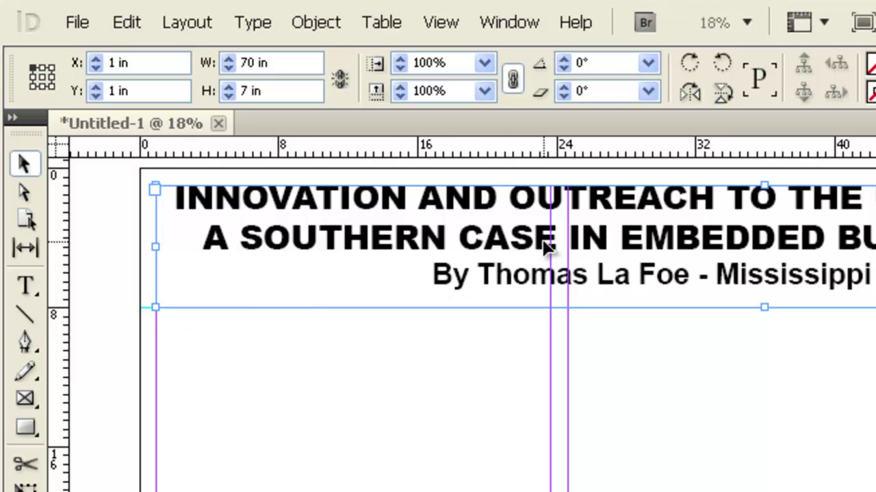
{"action": "left_click", "coordinate": [315, 22]}
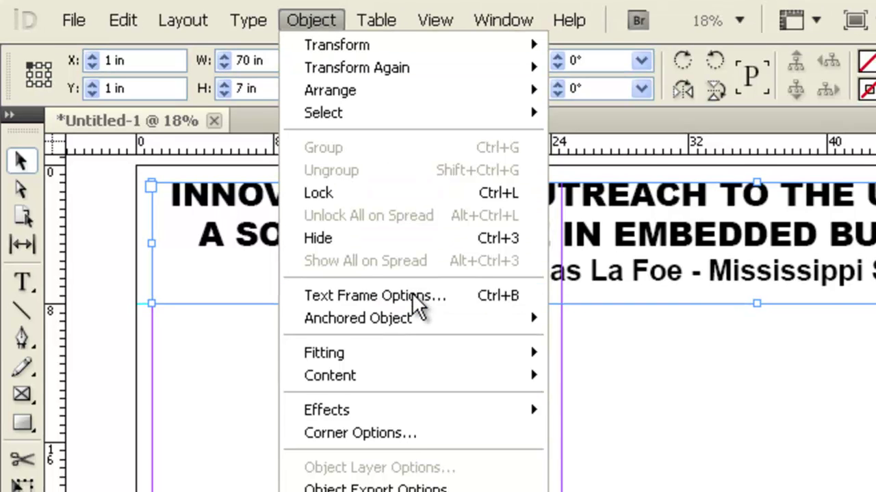
{"action": "left_click", "coordinate": [419, 301]}
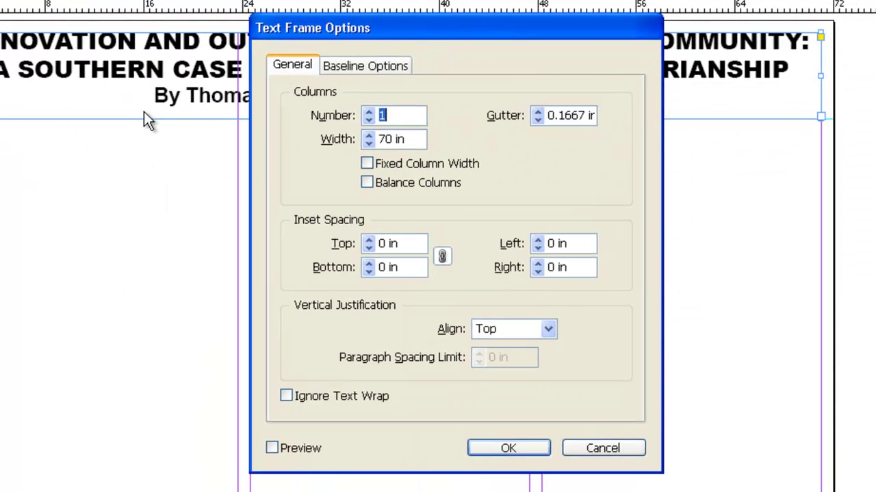
{"action": "left_click", "coordinate": [553, 330]}
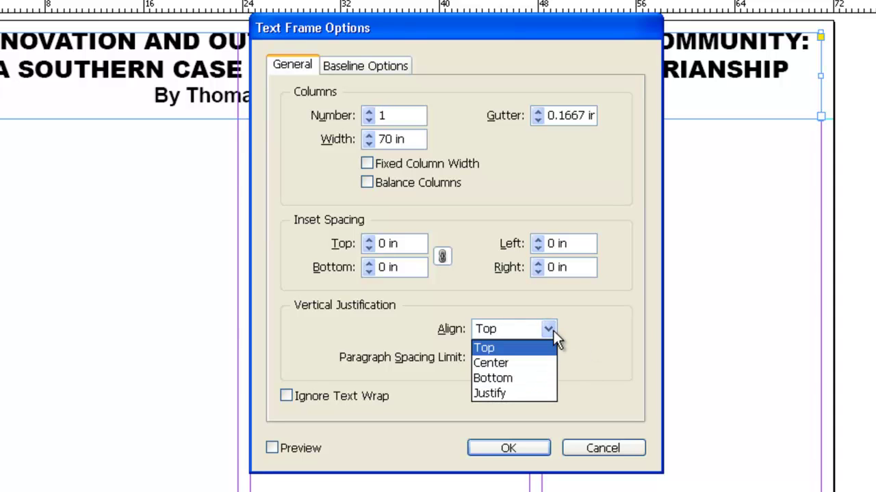
{"action": "left_click", "coordinate": [537, 366]}
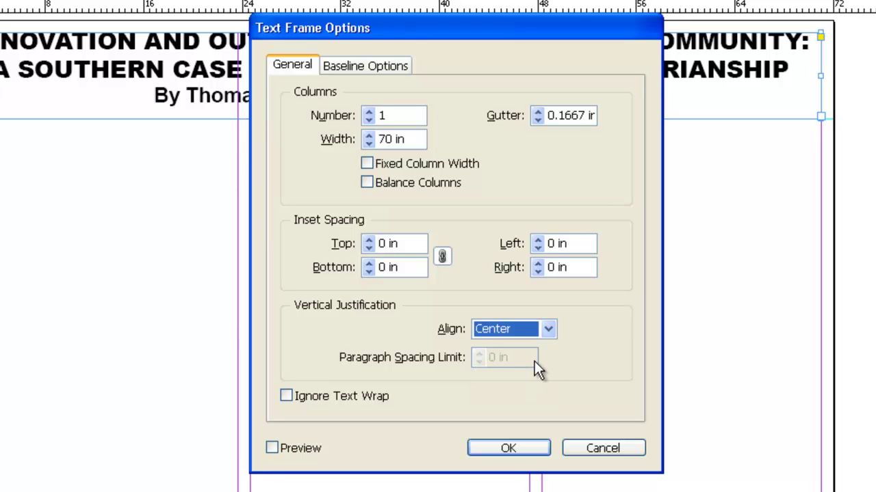
{"action": "left_click", "coordinate": [272, 449]}
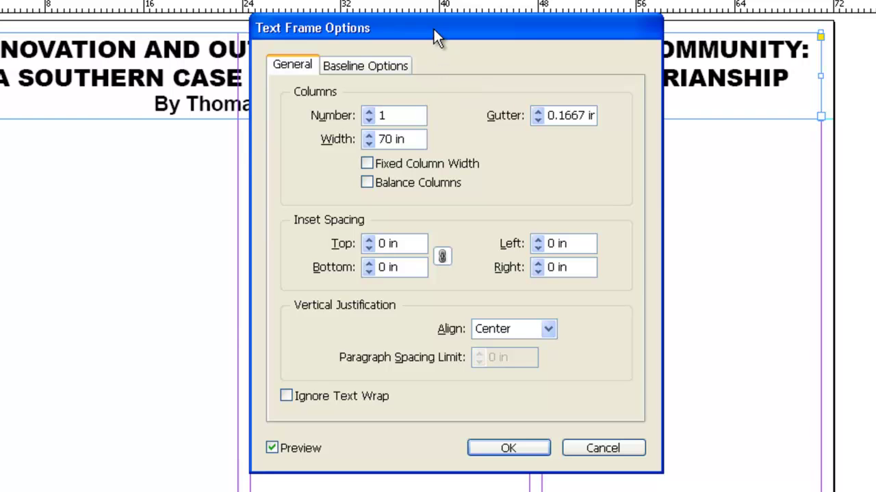
{"action": "left_click_drag", "start_coordinate": [433, 28], "coordinate": [750, 2]}
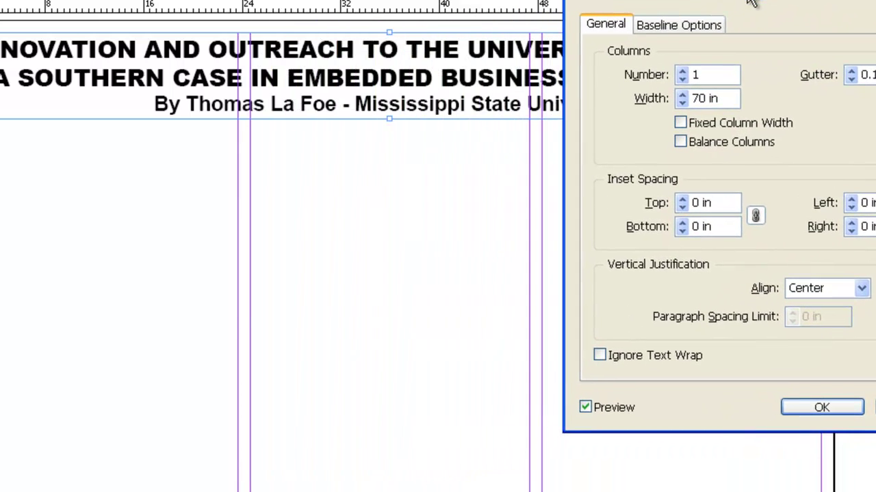
{"action": "left_click", "coordinate": [820, 408]}
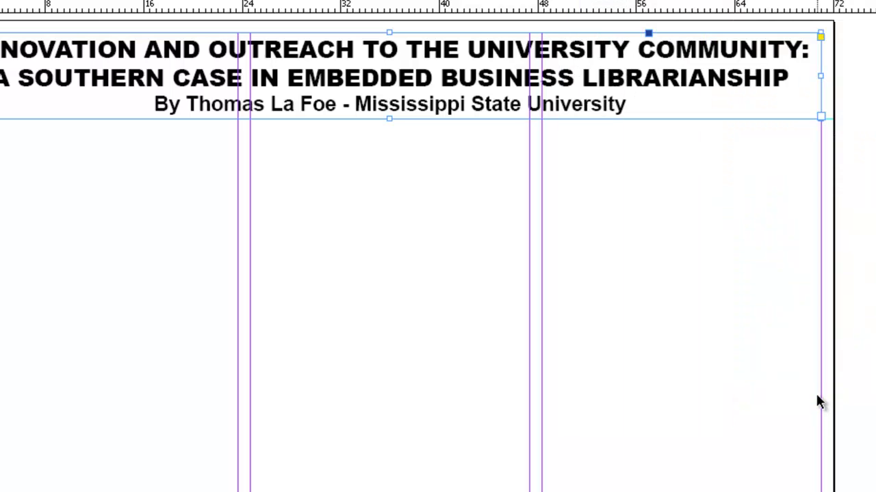
Step: Show the full list of swatches and fill the header text frame with the red C=15 M=100 Y=100 K=0 swatch
{"action": "left_click", "coordinate": [781, 193]}
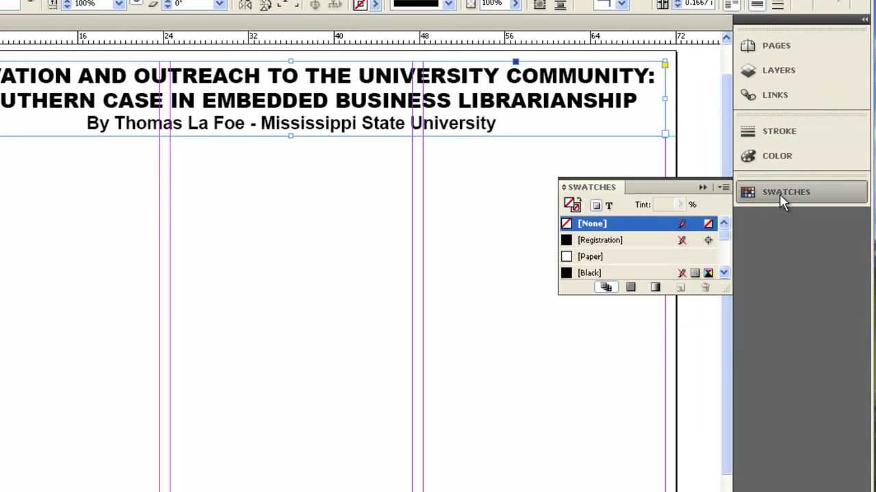
{"action": "left_click_drag", "start_coordinate": [727, 293], "coordinate": [725, 443]}
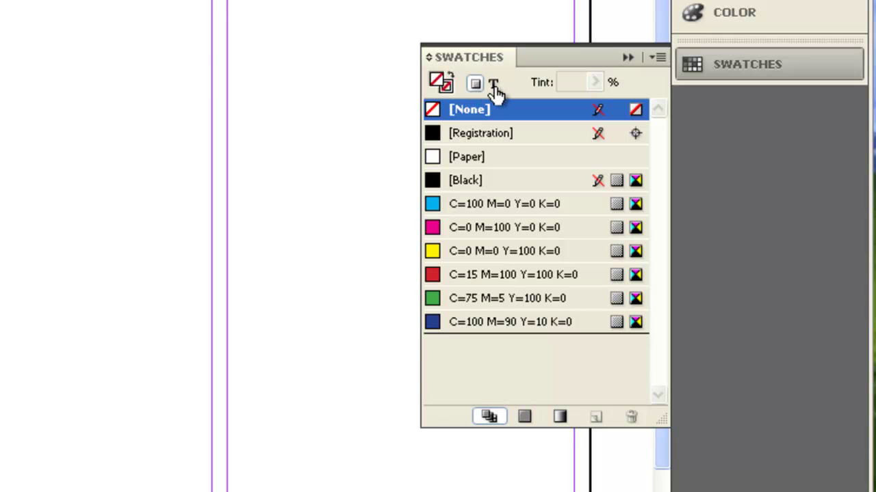
{"action": "left_click", "coordinate": [493, 85]}
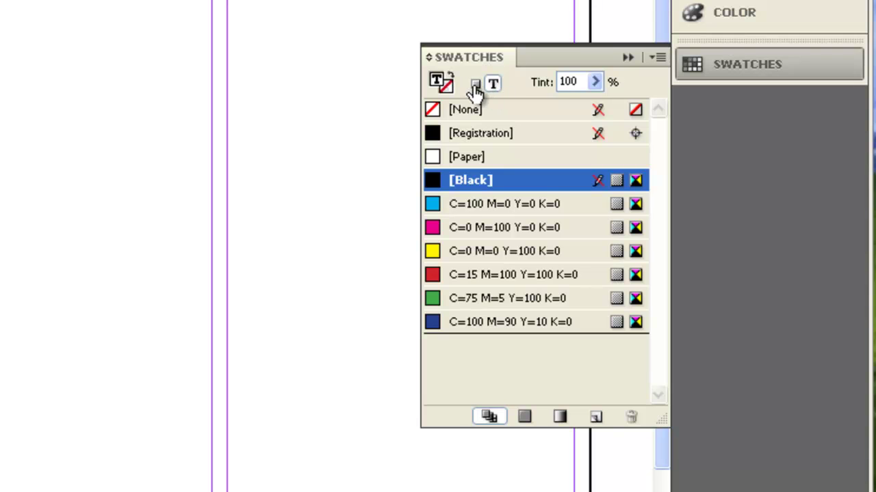
{"action": "left_click", "coordinate": [475, 85]}
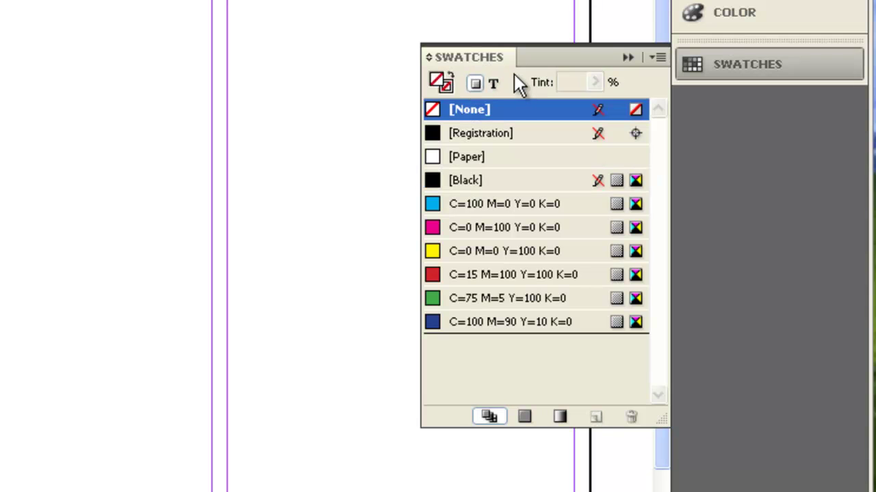
{"action": "left_click", "coordinate": [438, 85]}
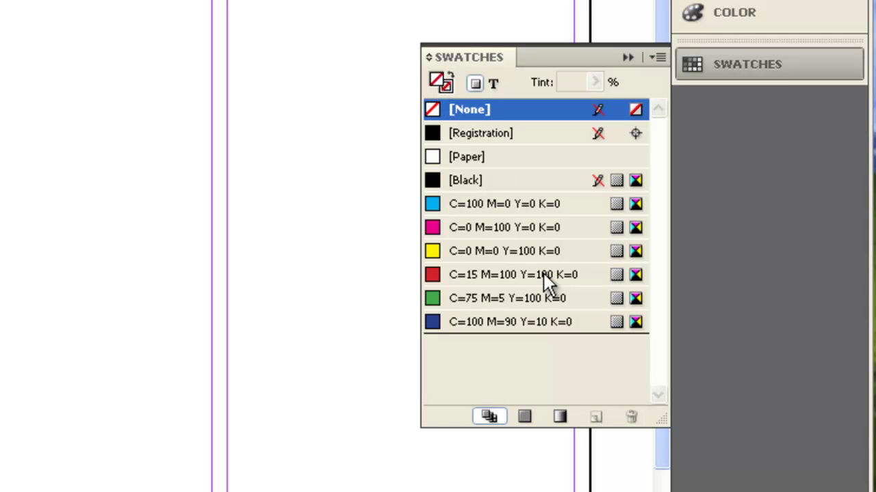
{"action": "left_click", "coordinate": [497, 275]}
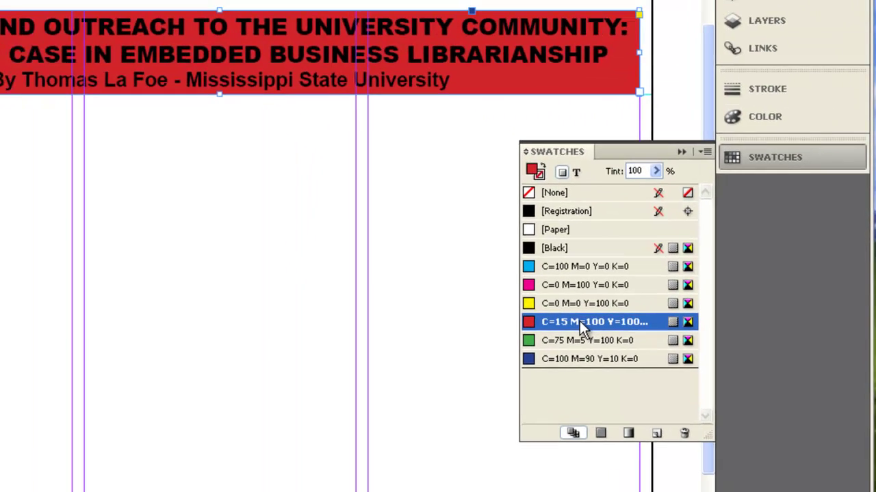
Step: Color the header text with the [Paper] swatch and switch the color target back to the frame
{"action": "left_click", "coordinate": [584, 184]}
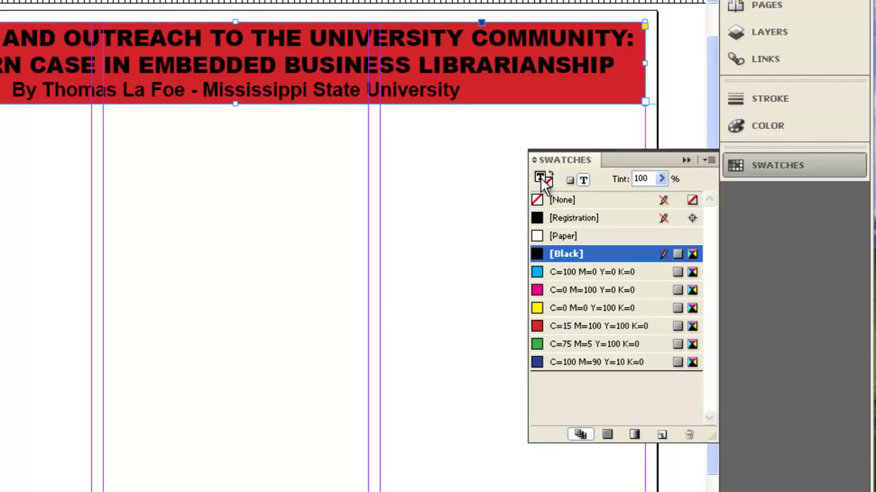
{"action": "left_click", "coordinate": [569, 239]}
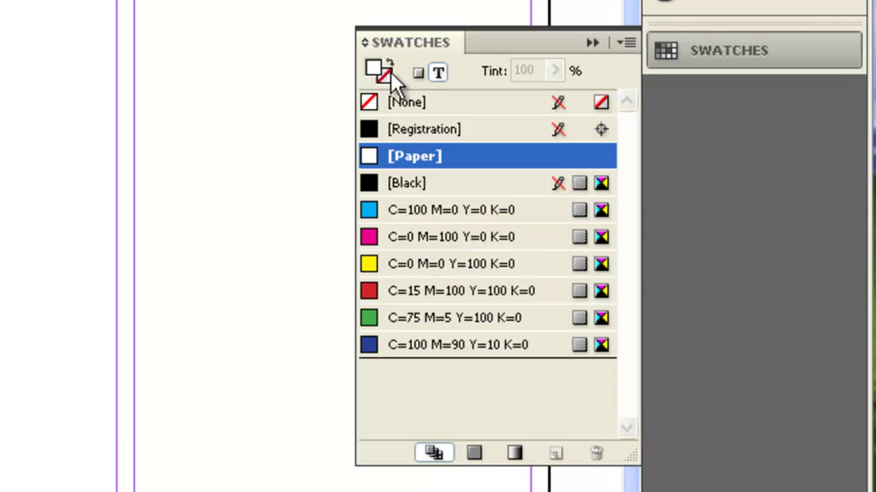
{"action": "left_click", "coordinate": [418, 73]}
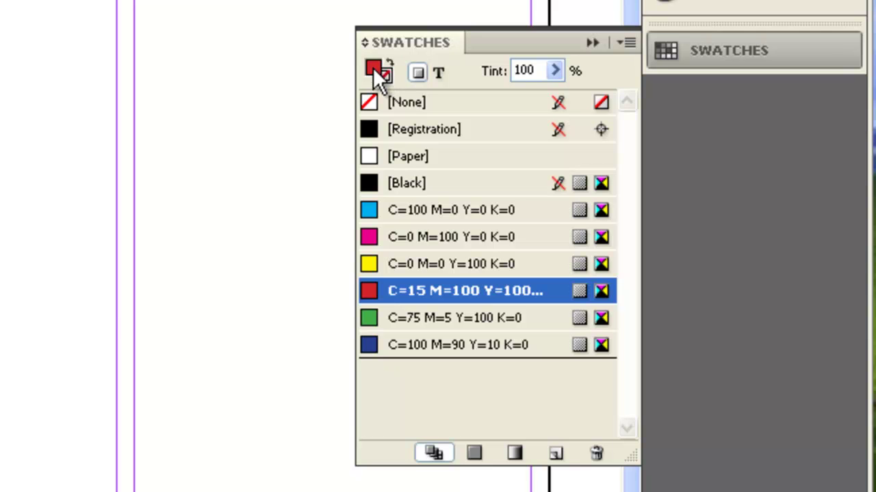
Step: Start creating a new color swatch based on the header frame's red fill
{"action": "left_click", "coordinate": [628, 45]}
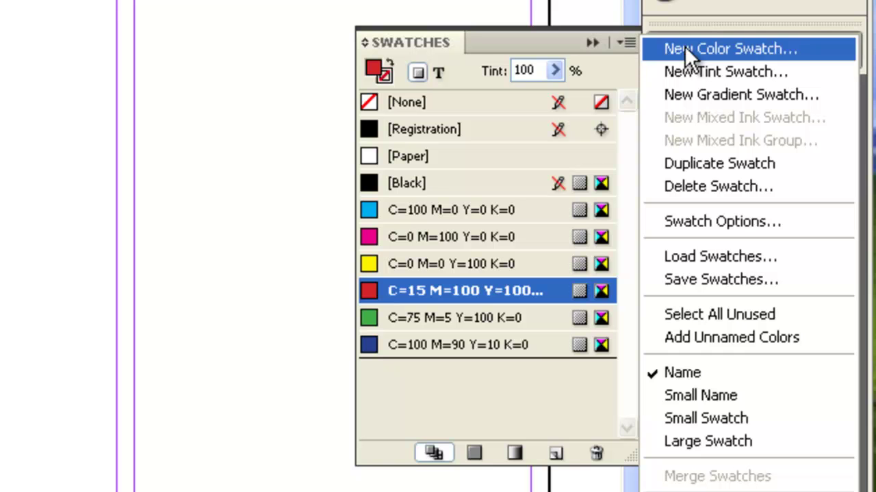
{"action": "left_click", "coordinate": [811, 52]}
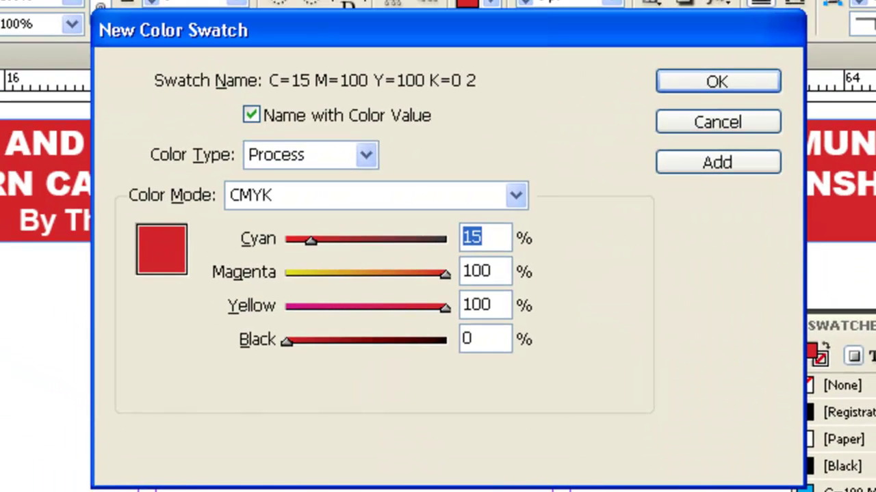
Step: Mix the new swatch in CMYK mode as C=20 M=50 Y=31 K=67
{"action": "left_click", "coordinate": [439, 274]}
{"action": "left_click_drag", "start_coordinate": [438, 274], "coordinate": [366, 273]}
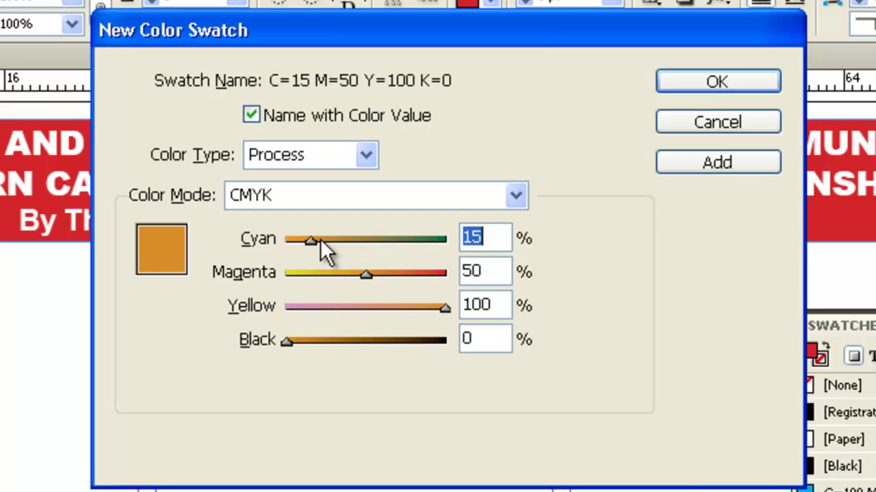
{"action": "mouse_move", "coordinate": [313, 238]}
{"action": "left_mouse_down"}
{"action": "mouse_move", "coordinate": [435, 239]}
{"action": "mouse_move", "coordinate": [319, 239]}
{"action": "left_mouse_up"}
{"action": "left_click_drag", "start_coordinate": [446, 307], "coordinate": [328, 308]}
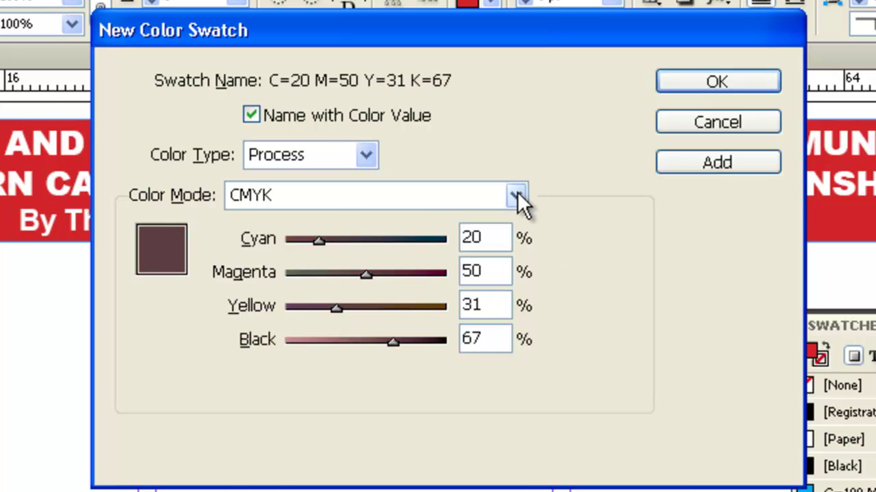
Step: Switch the new swatch's color mode to PANTONE solid coated, choose PANTONE 202 C and create the swatch for the header fill
{"action": "left_click", "coordinate": [516, 196]}
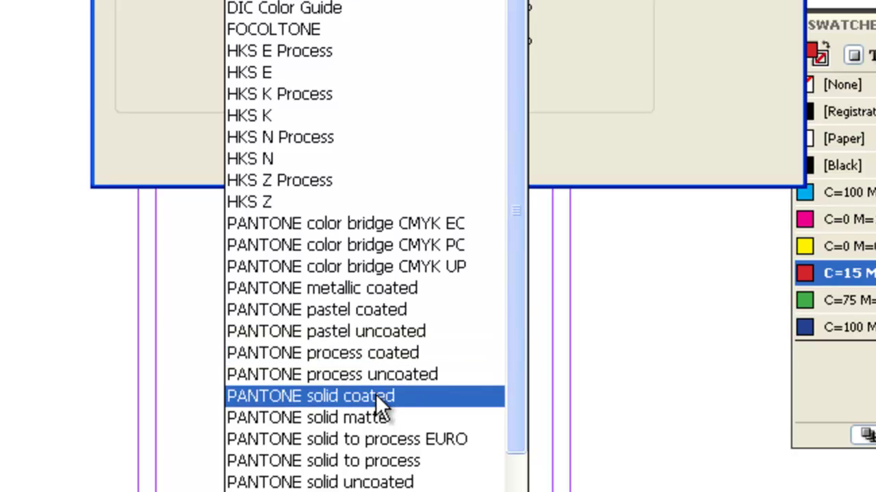
{"action": "left_click", "coordinate": [375, 397]}
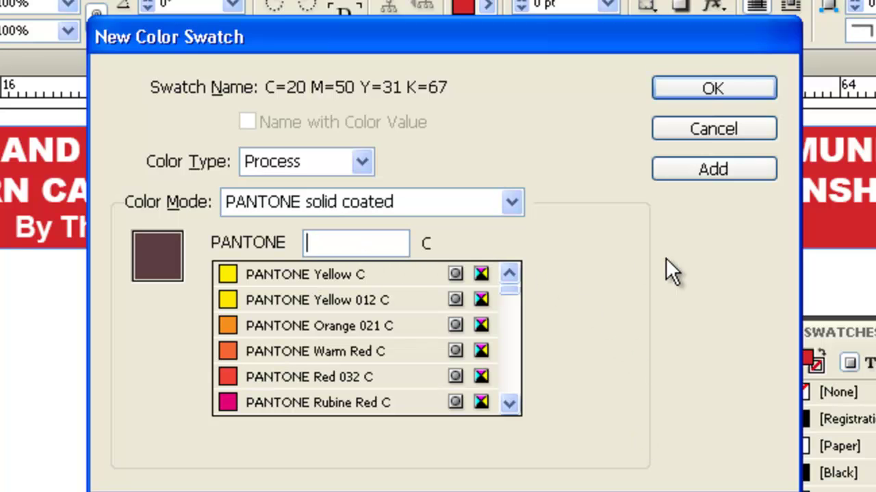
{"action": "type", "text": "202"}
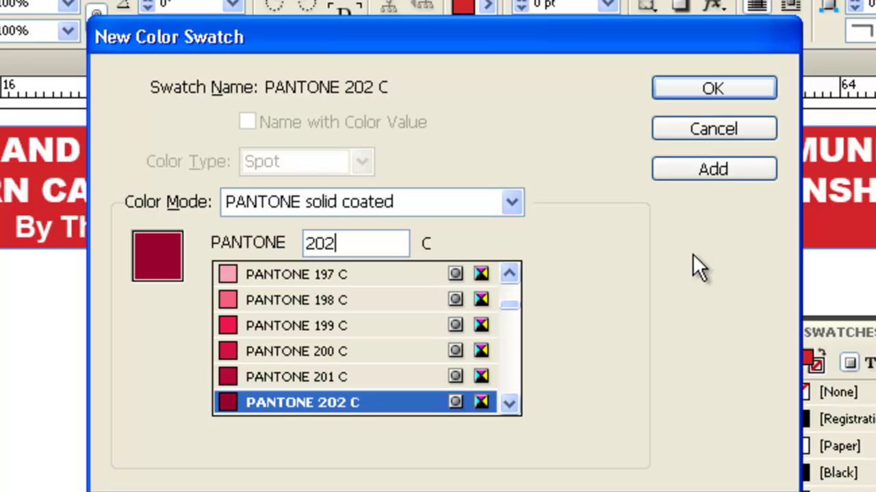
{"action": "left_click", "coordinate": [307, 400]}
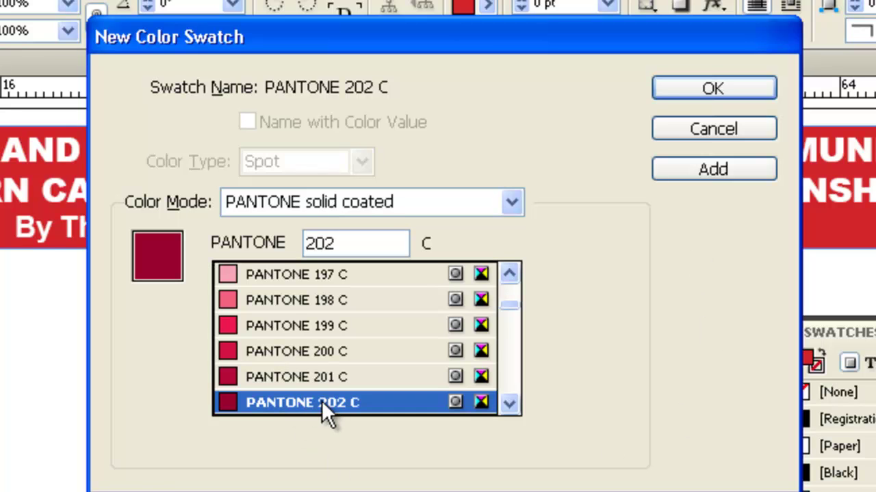
{"action": "left_click", "coordinate": [711, 92]}
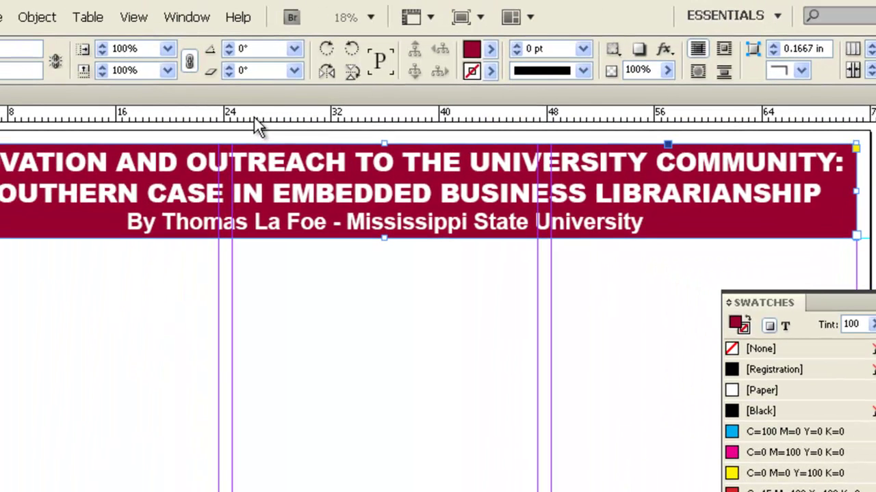
Step: Place a horizontal ruler guide just below the header at Y 9 in
{"action": "left_click_drag", "start_coordinate": [256, 113], "coordinate": [253, 250]}
{"action": "left_click_drag", "start_coordinate": [252, 251], "coordinate": [252, 254]}
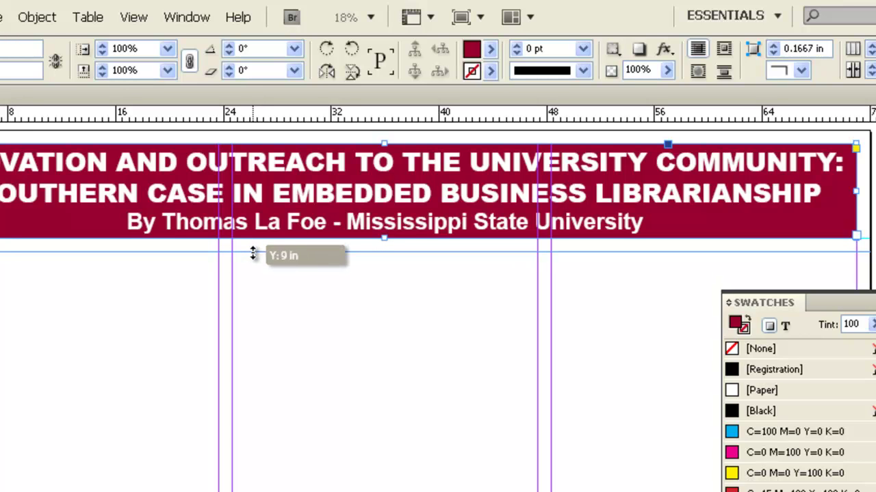
{"action": "left_click_drag", "start_coordinate": [253, 254], "coordinate": [253, 254]}
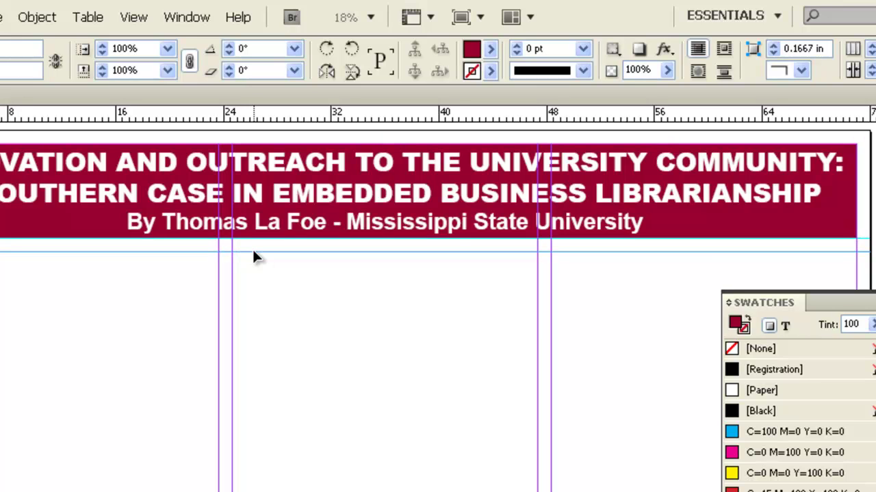
Step: Select the guide below the header, nudge its Y position up and down, and return it to 9 in
{"action": "left_click", "coordinate": [254, 253]}
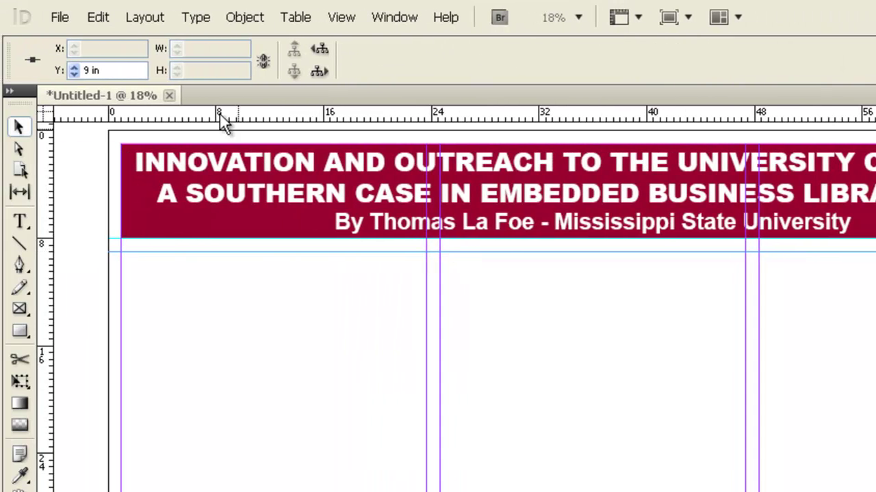
{"action": "left_click_drag", "start_coordinate": [103, 70], "coordinate": [71, 69]}
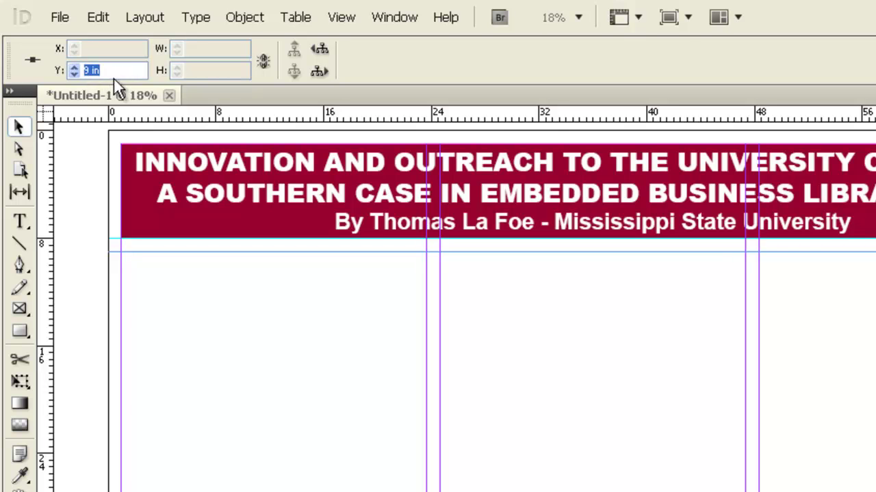
{"action": "left_click", "coordinate": [73, 68]}
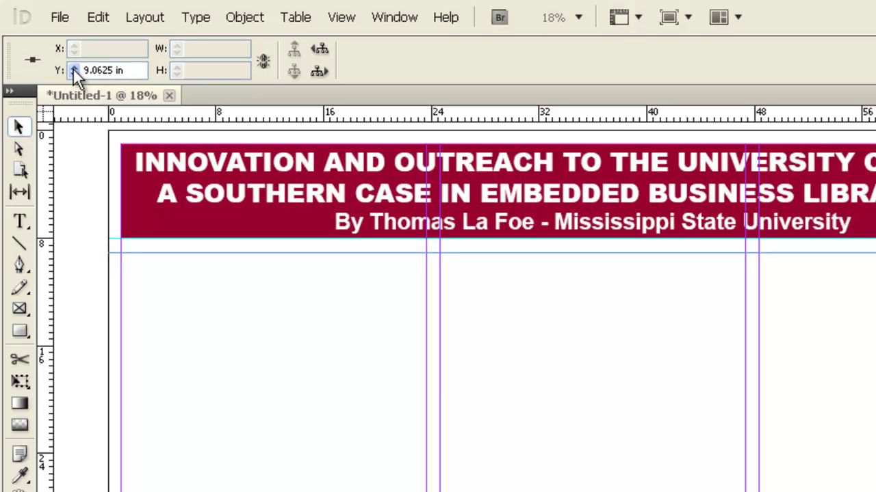
{"action": "left_click", "coordinate": [73, 74]}
{"action": "left_click", "coordinate": [73, 74]}
{"action": "left_click", "coordinate": [73, 74]}
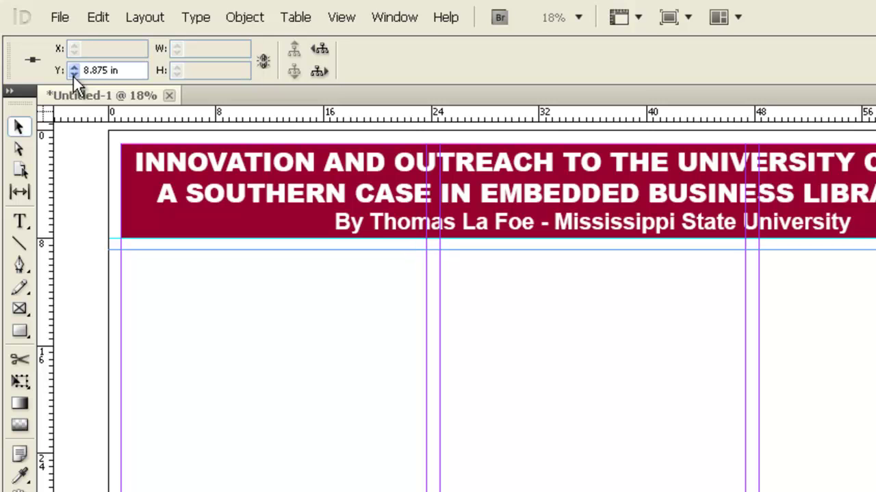
{"action": "left_click", "coordinate": [73, 68]}
{"action": "left_click", "coordinate": [73, 68]}
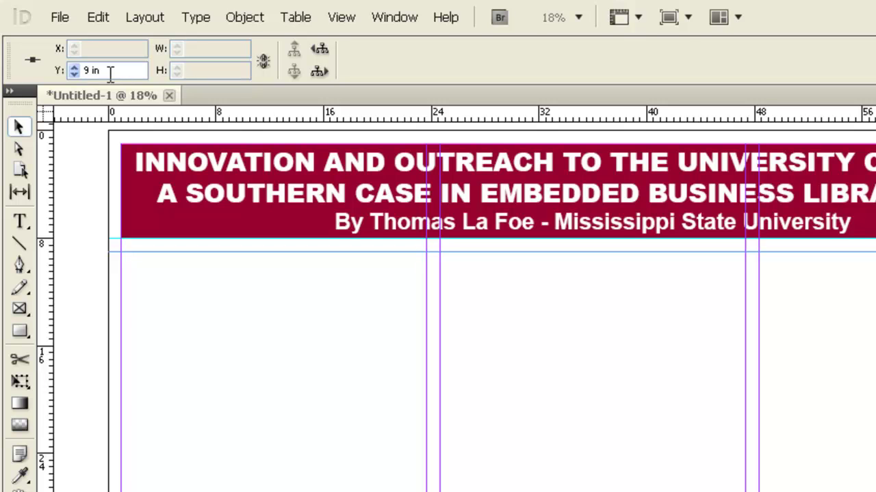
Step: Draw a rectangle about 22.67 x 34 in filling the first column from the 9 in guide to the bottom margin
{"action": "left_click", "coordinate": [21, 336]}
{"action": "left_click_drag", "start_coordinate": [121, 253], "coordinate": [416, 491]}
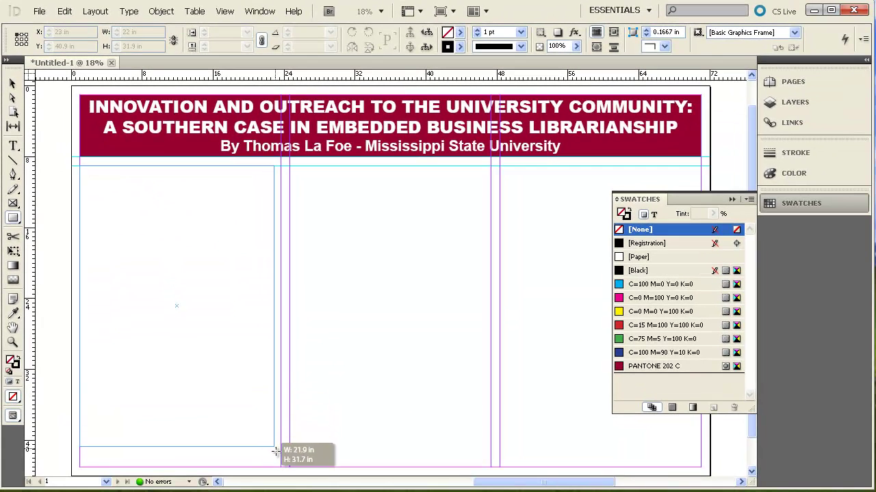
{"action": "left_click_drag", "start_coordinate": [276, 452], "coordinate": [282, 468]}
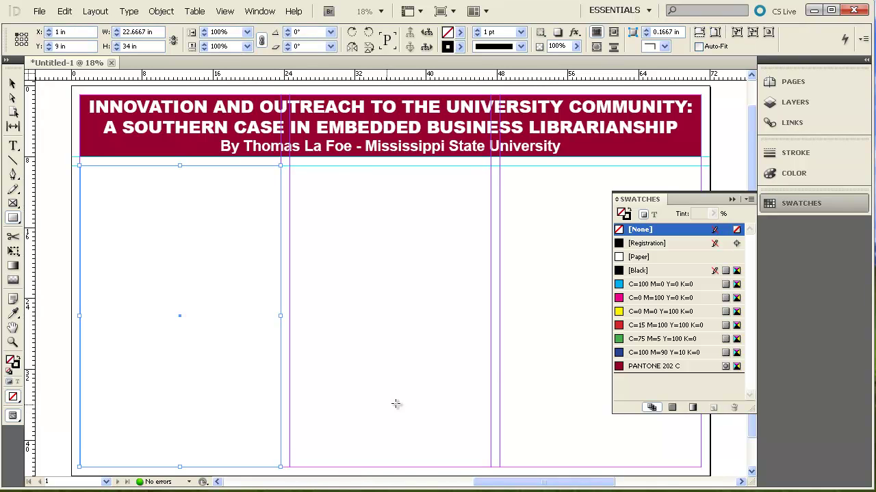
Step: Fill the first column's rectangle with the [Black] swatch at a 20% tint
{"action": "left_click", "coordinate": [626, 219]}
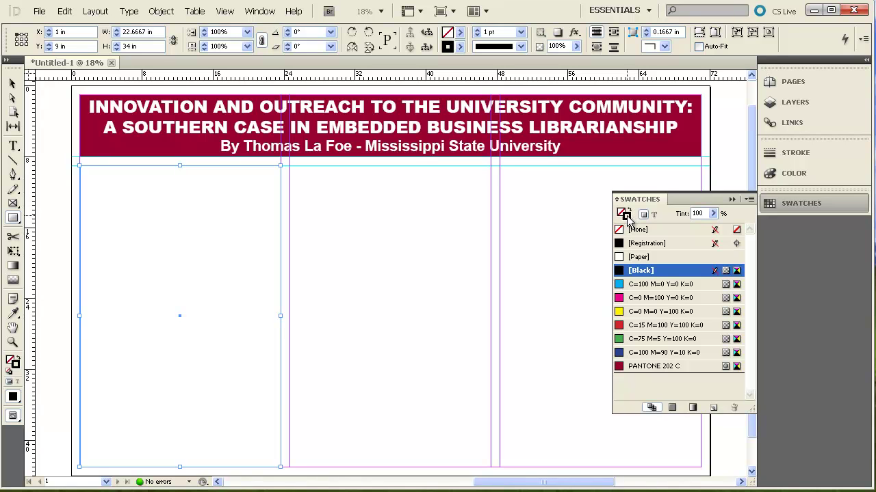
{"action": "left_click", "coordinate": [621, 215]}
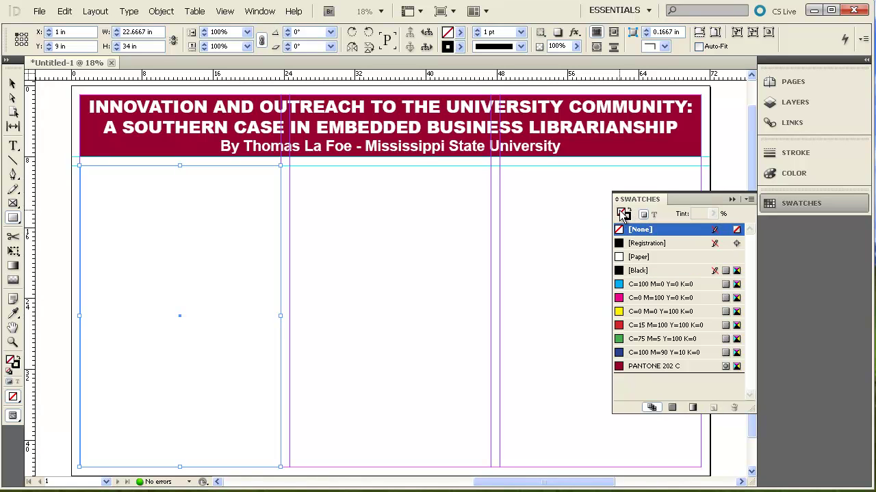
{"action": "left_click", "coordinate": [670, 271]}
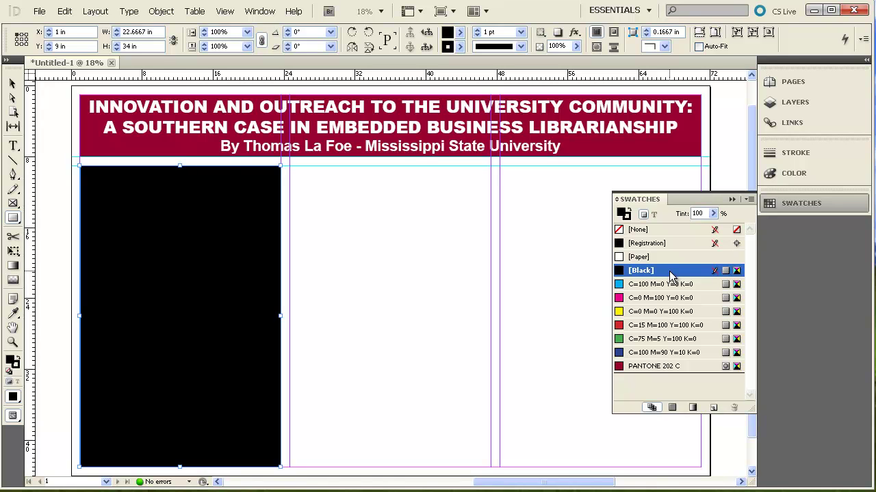
{"action": "left_click", "coordinate": [713, 214]}
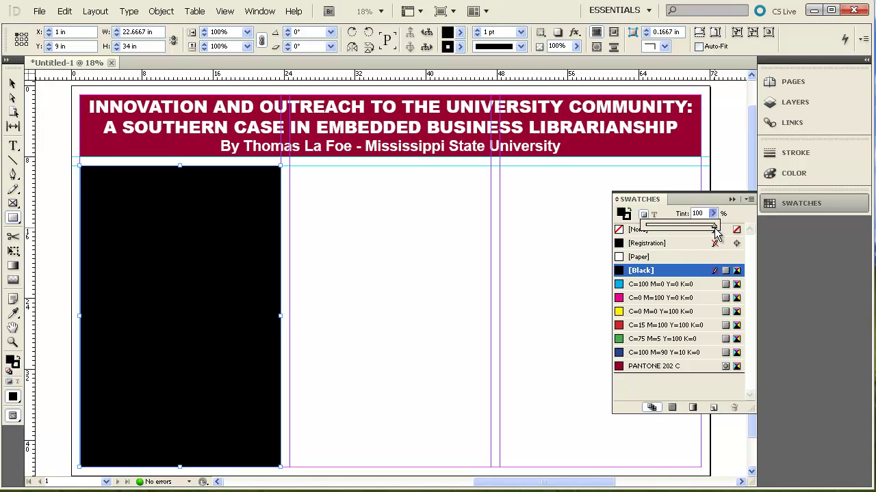
{"action": "left_click_drag", "start_coordinate": [714, 228], "coordinate": [661, 227]}
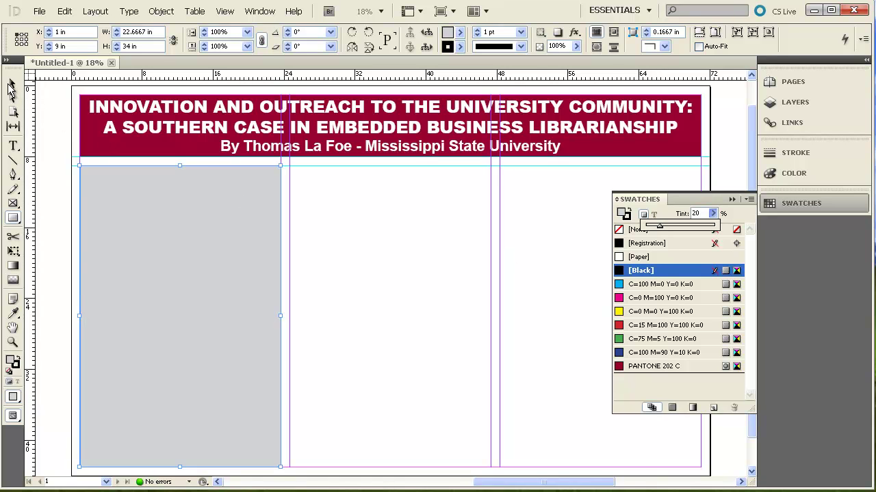
Step: Duplicate the gray rectangle into the second and third columns, aligned to their column guides
{"action": "left_click", "coordinate": [13, 88]}
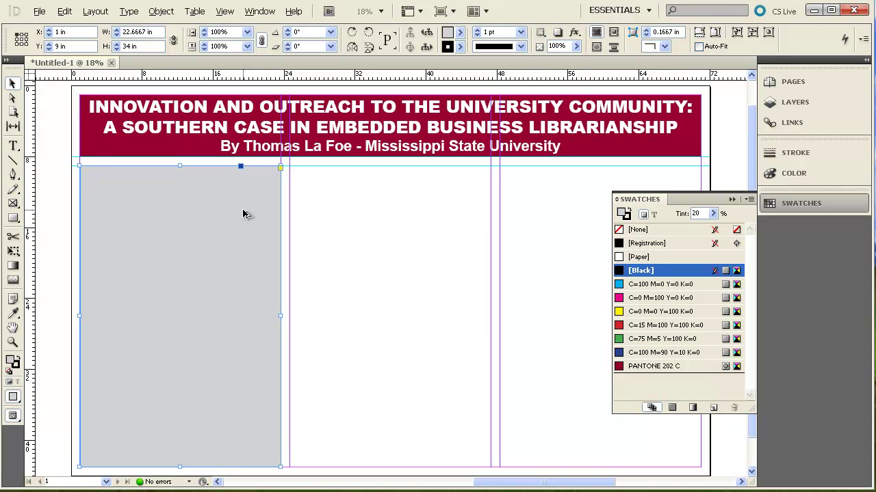
{"action": "left_click_drag", "start_coordinate": [243, 214], "coordinate": [453, 212]}
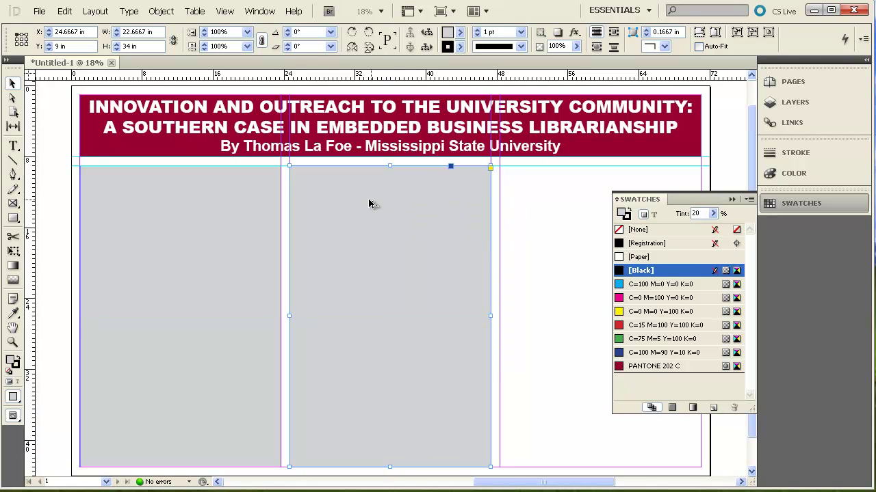
{"action": "left_click_drag", "start_coordinate": [314, 194], "coordinate": [519, 190]}
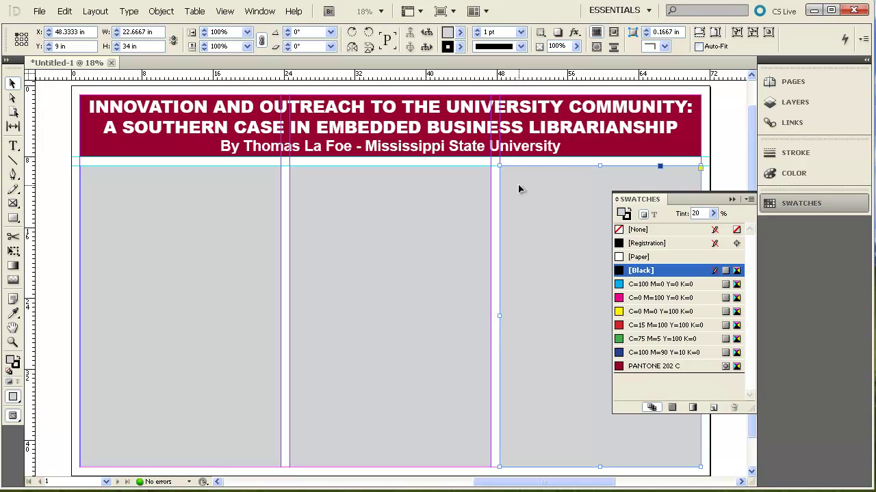
Step: Fill the middle column's rectangle with PANTONE 202 C at 100% tint, then collapse the swatches
{"action": "left_click", "coordinate": [410, 198]}
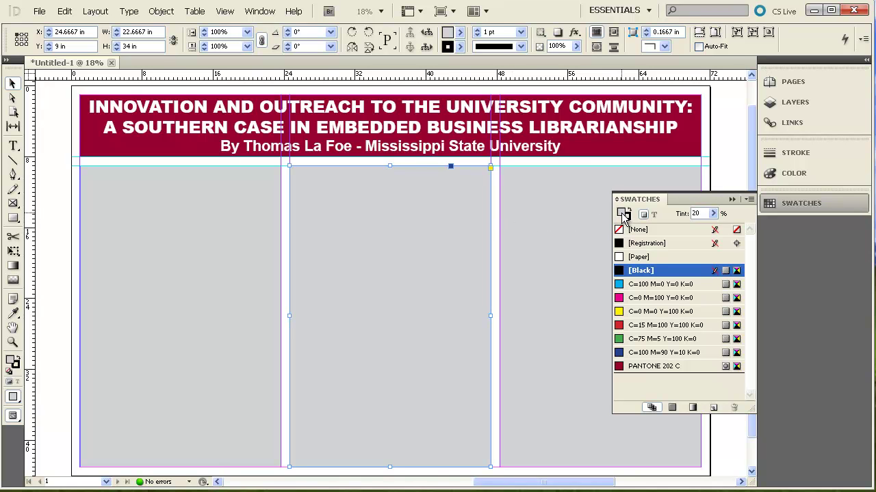
{"action": "left_click", "coordinate": [653, 369]}
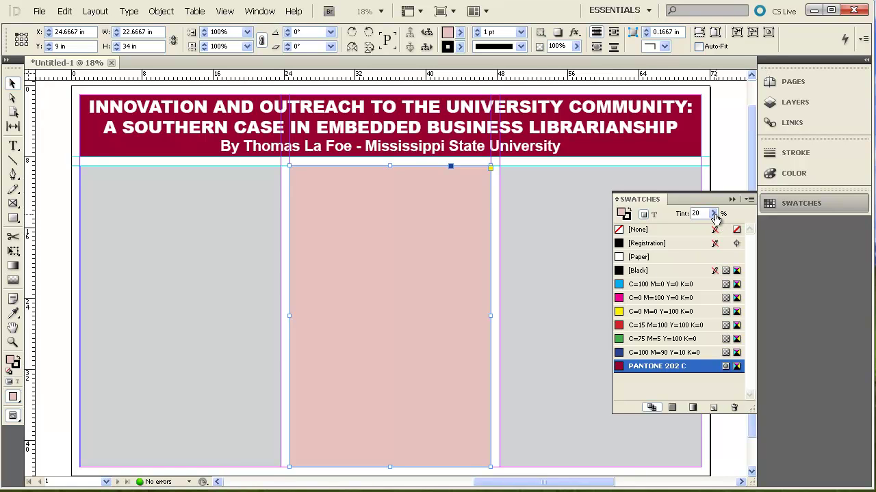
{"action": "left_click_drag", "start_coordinate": [714, 215], "coordinate": [776, 232]}
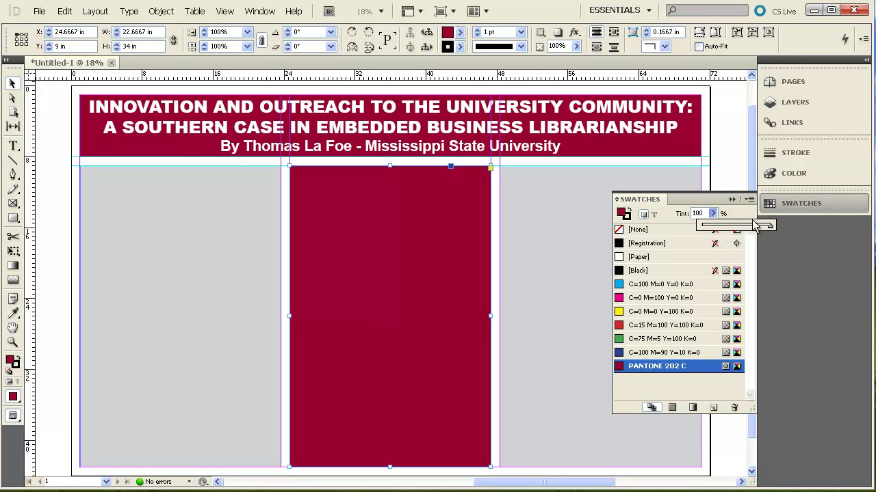
{"action": "left_click", "coordinate": [713, 214]}
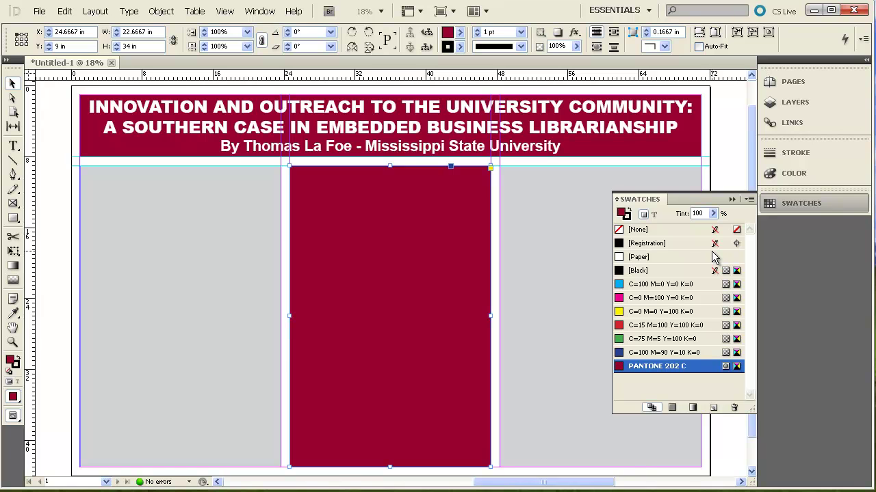
{"action": "left_click", "coordinate": [806, 204]}
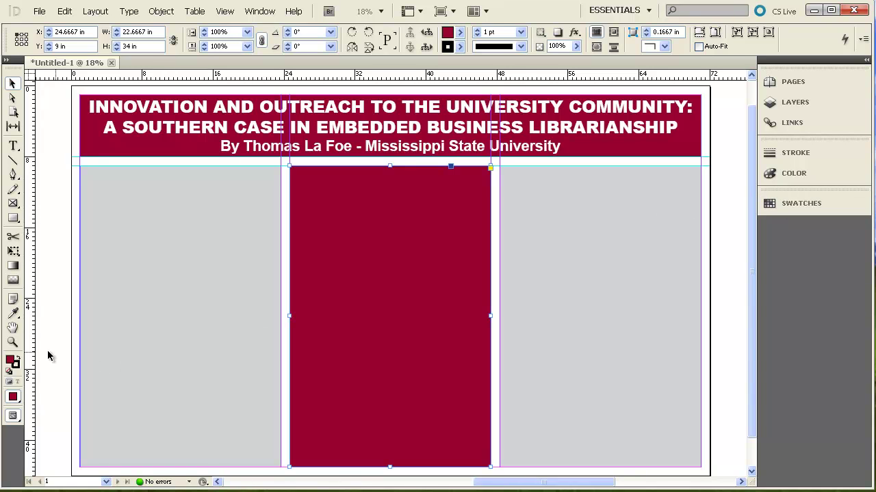
Step: Draw a text frame inside the upper part of the first column's gray rectangle, leaving a small inset around it
{"action": "left_click", "coordinate": [13, 344]}
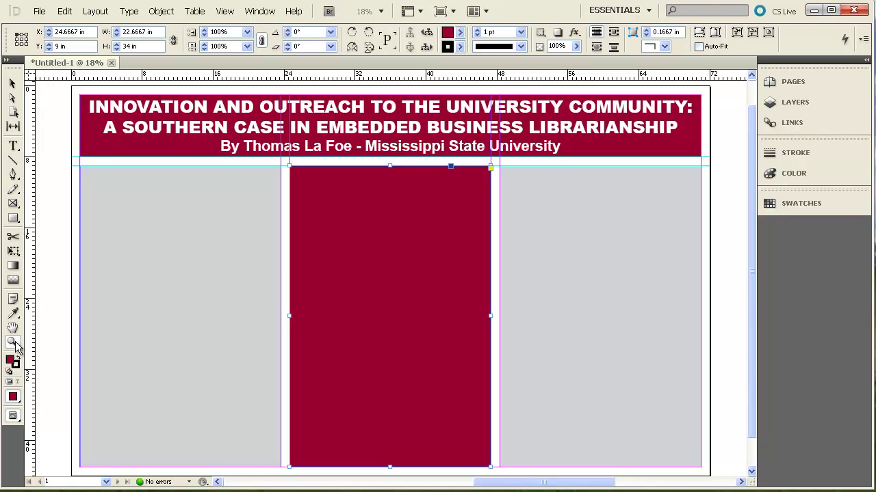
{"action": "left_click_drag", "start_coordinate": [65, 160], "coordinate": [292, 334]}
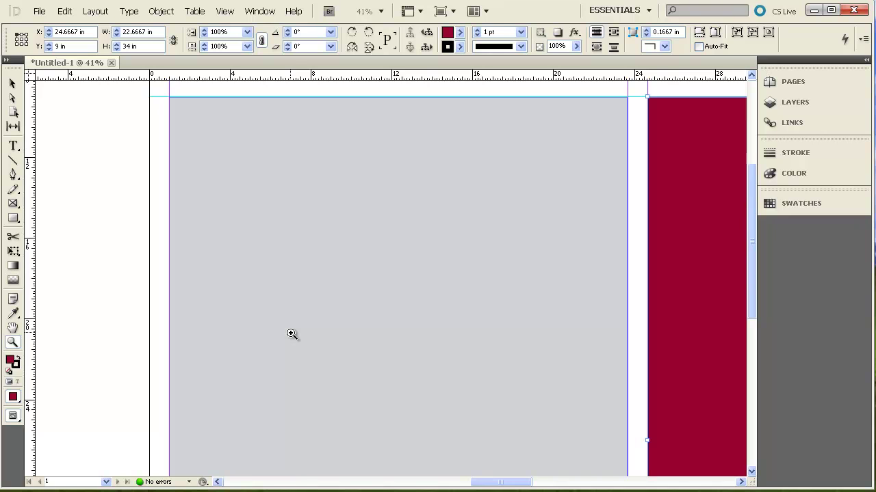
{"action": "left_click", "coordinate": [13, 147]}
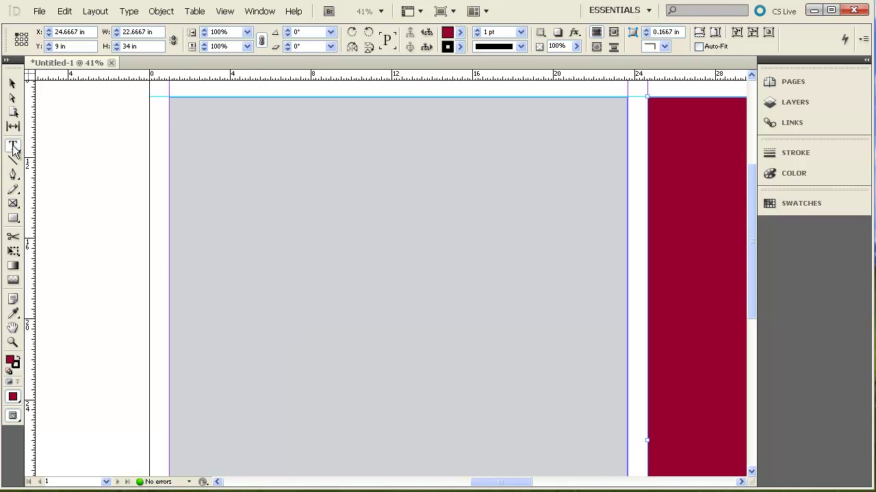
{"action": "left_click_drag", "start_coordinate": [183, 113], "coordinate": [616, 349]}
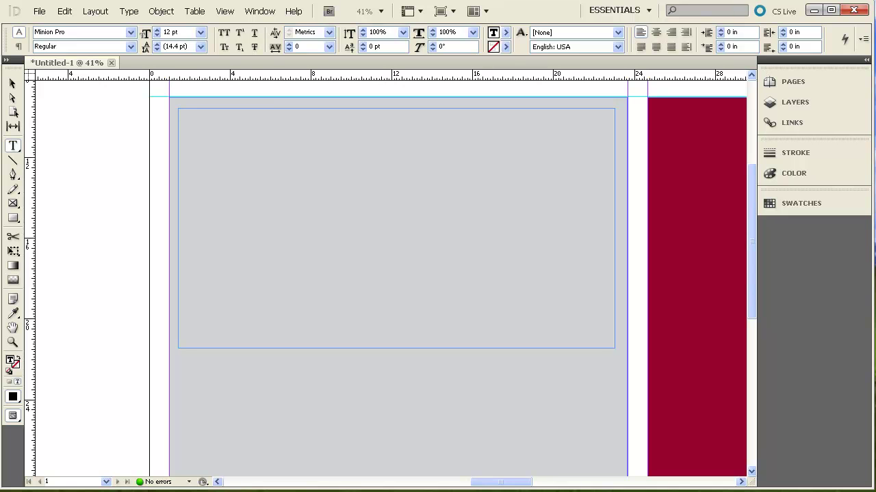
Step: Set the text to Times New Roman at 48 pt and paste the copied abstract into the first column's text frame
{"action": "left_click", "coordinate": [130, 32]}
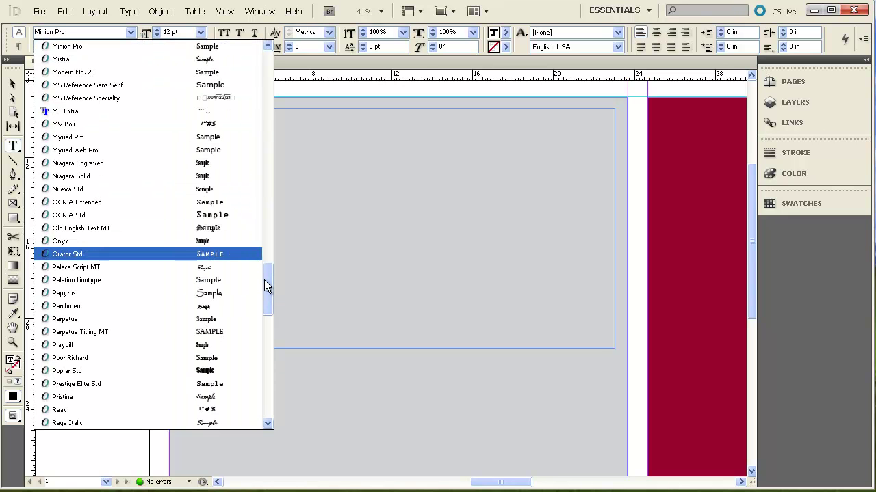
{"action": "left_click_drag", "start_coordinate": [267, 288], "coordinate": [268, 331]}
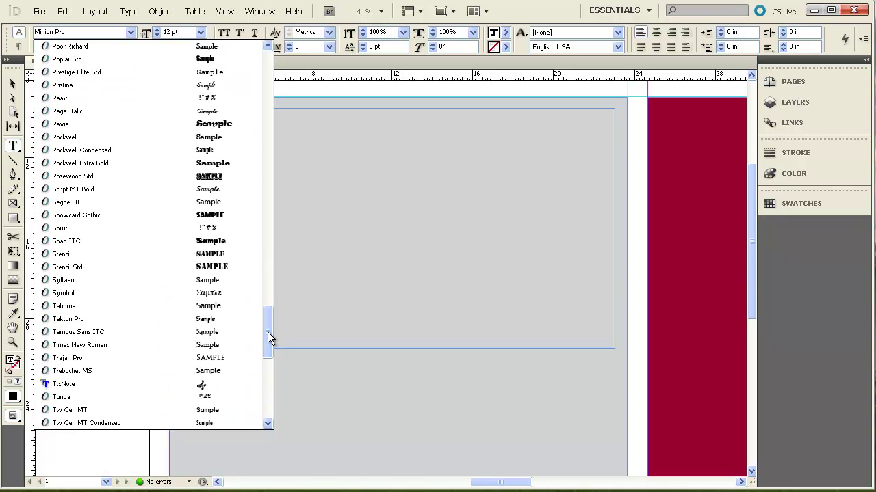
{"action": "left_click", "coordinate": [223, 344]}
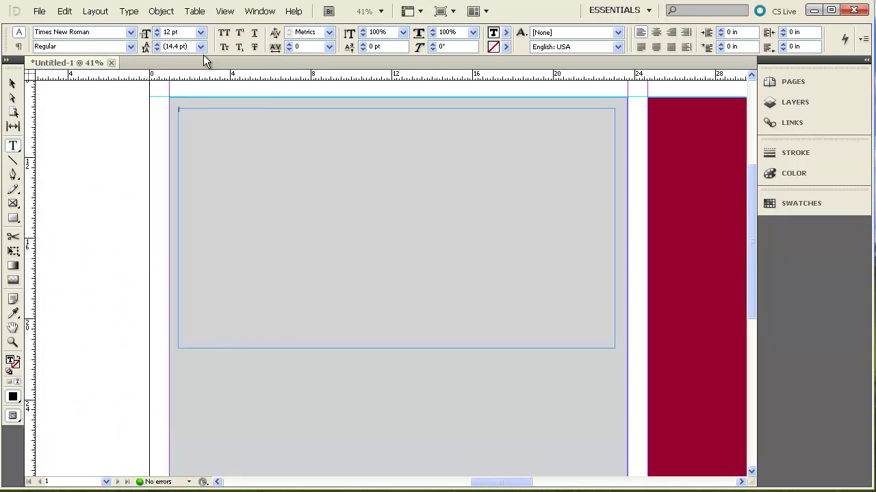
{"action": "left_click", "coordinate": [201, 32]}
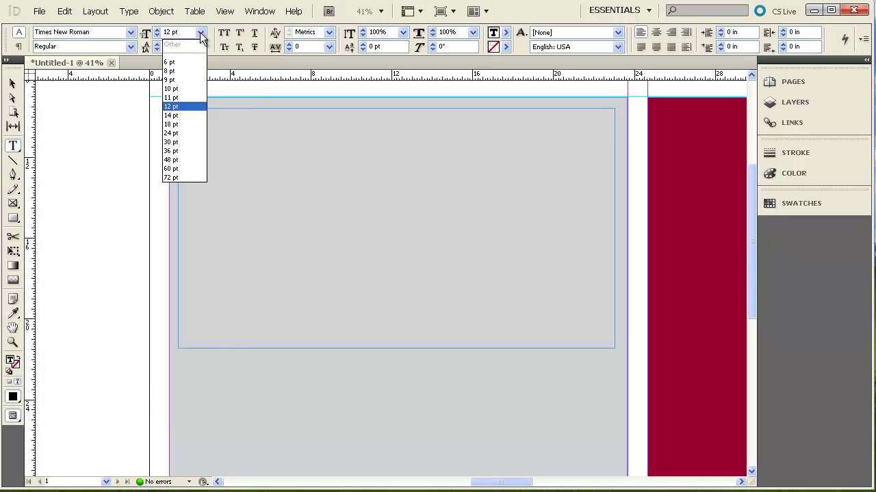
{"action": "left_click", "coordinate": [197, 160]}
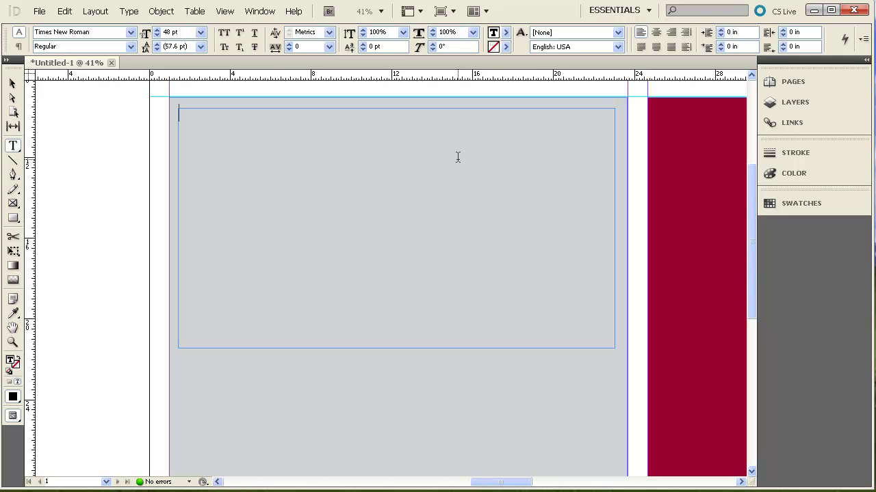
{"action": "key", "text": "ctrl+v"}
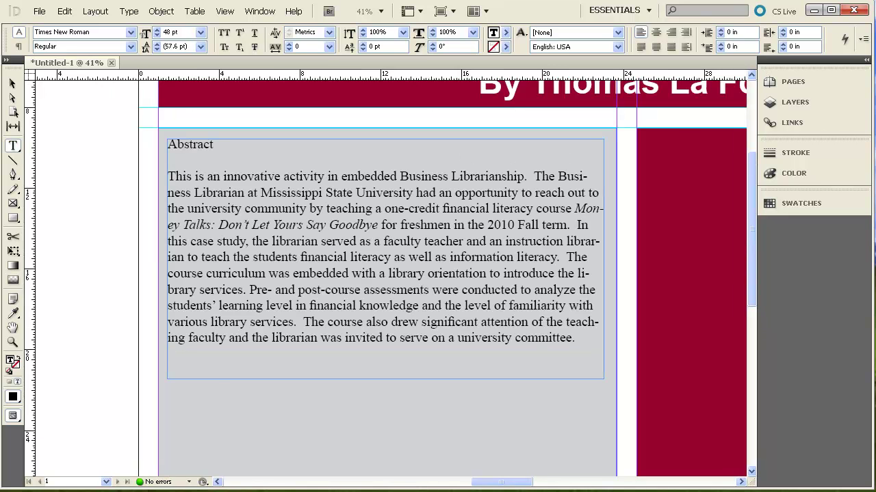
Step: Shorten the abstract's text frame from its lower edge to 8.45 in high, and extend it again to 12 in
{"action": "left_click", "coordinate": [12, 86]}
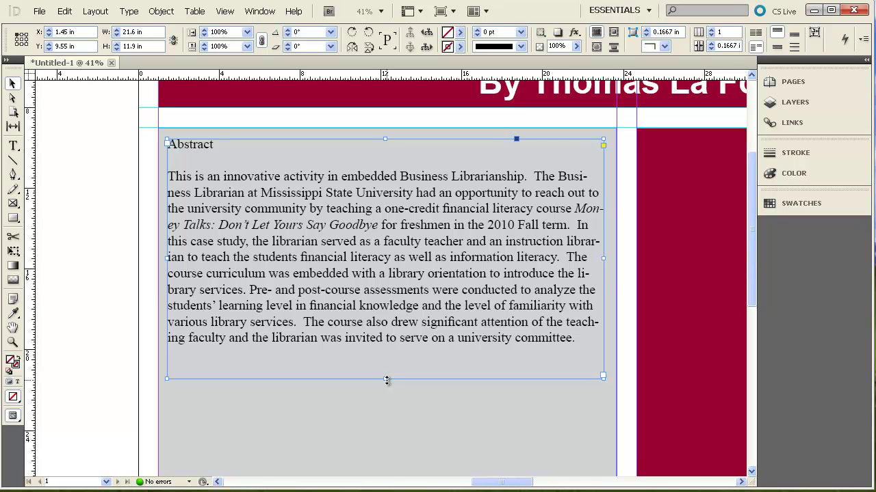
{"action": "left_click_drag", "start_coordinate": [387, 380], "coordinate": [385, 309]}
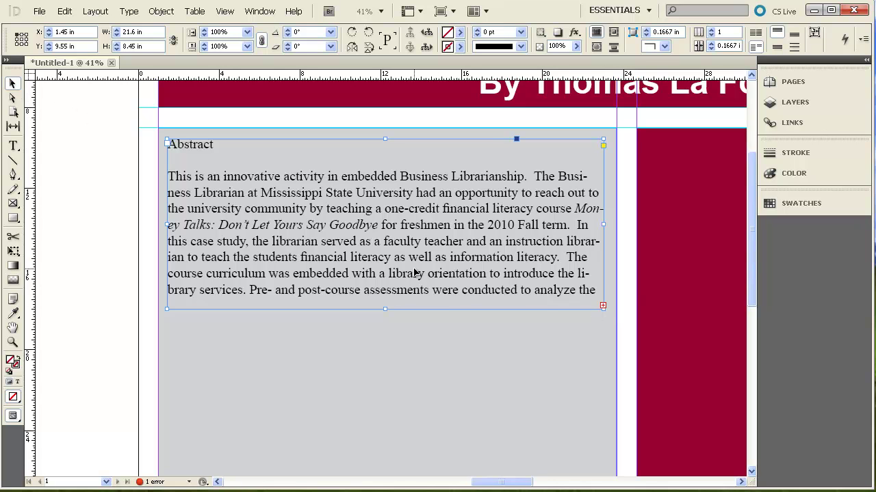
{"action": "left_click_drag", "start_coordinate": [385, 309], "coordinate": [385, 381]}
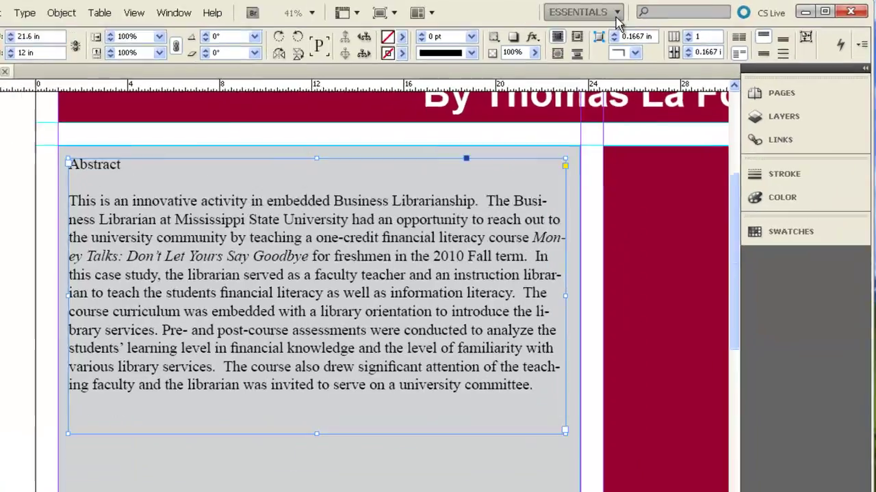
Step: Switch to the Typography workspace and view the abstract's character and paragraph settings
{"action": "left_click", "coordinate": [616, 14]}
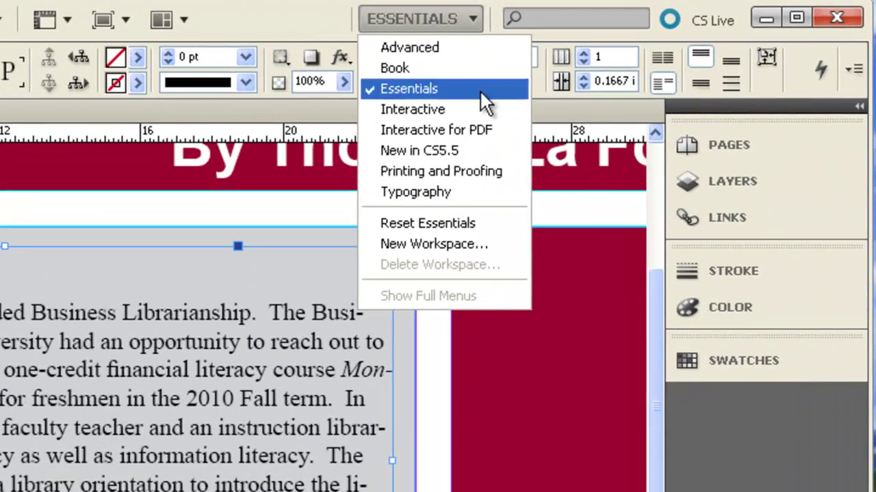
{"action": "left_click", "coordinate": [463, 184]}
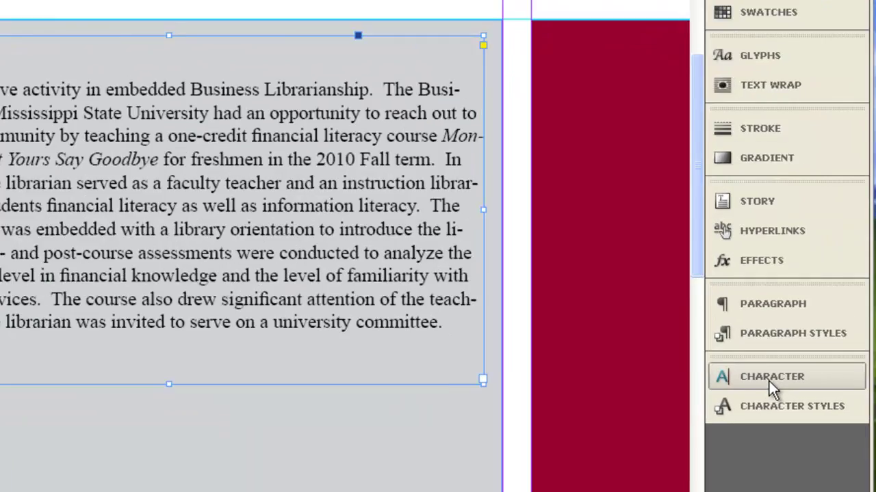
{"action": "left_click", "coordinate": [790, 443]}
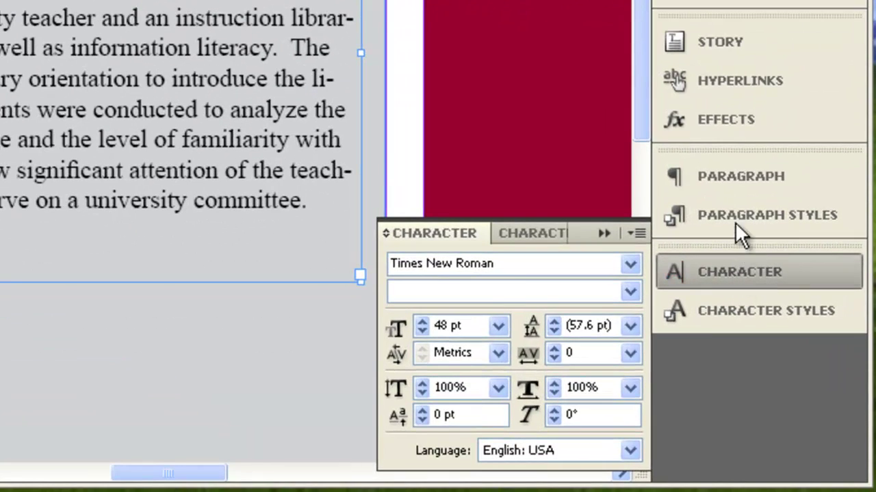
{"action": "left_click", "coordinate": [732, 176]}
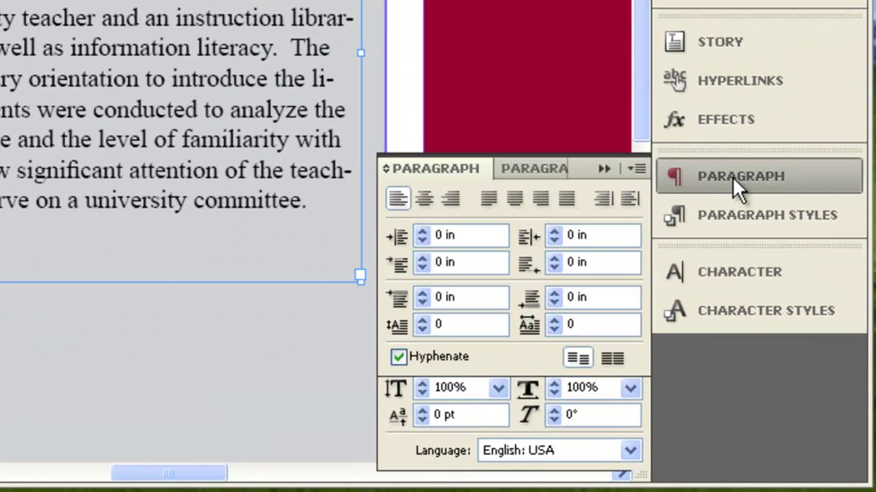
Step: Increase the abstract's font size to 50 pt in the character settings
{"action": "left_click", "coordinate": [741, 271]}
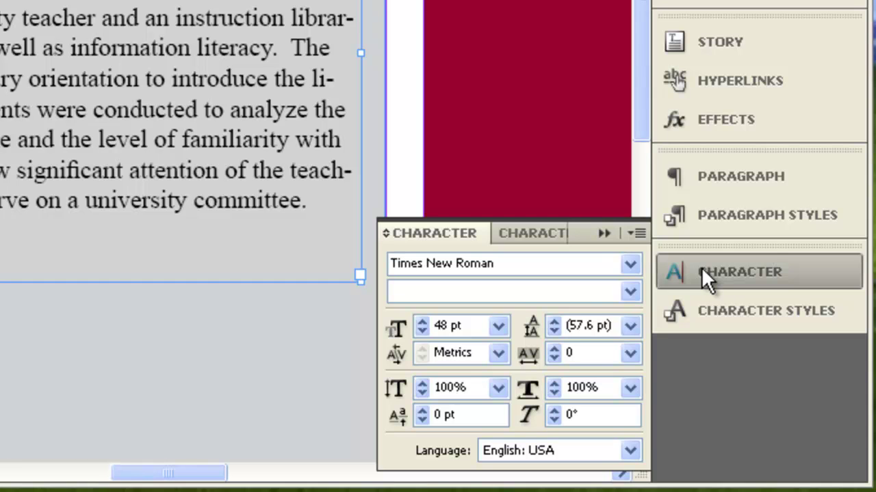
{"action": "left_click", "coordinate": [421, 325]}
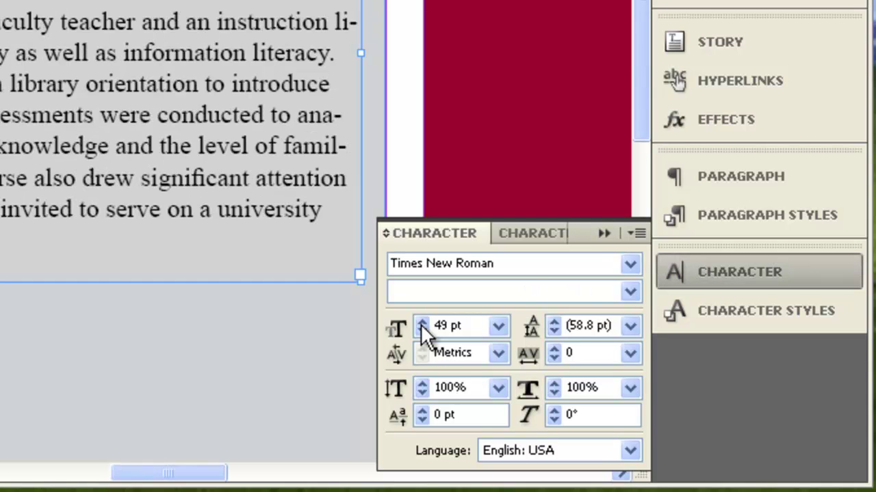
{"action": "left_click", "coordinate": [421, 324]}
{"action": "left_click", "coordinate": [422, 332]}
{"action": "left_click", "coordinate": [422, 322]}
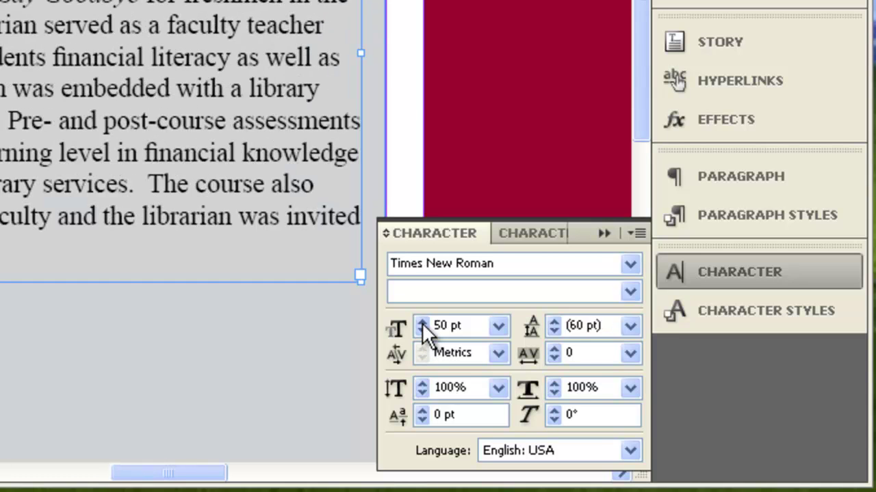
Step: Tighten the abstract's leading to 56 pt as a trial, and raise it again to 60 pt
{"action": "left_click", "coordinate": [553, 332]}
{"action": "left_click", "coordinate": [553, 332]}
{"action": "left_click", "coordinate": [554, 332]}
{"action": "left_click", "coordinate": [553, 332]}
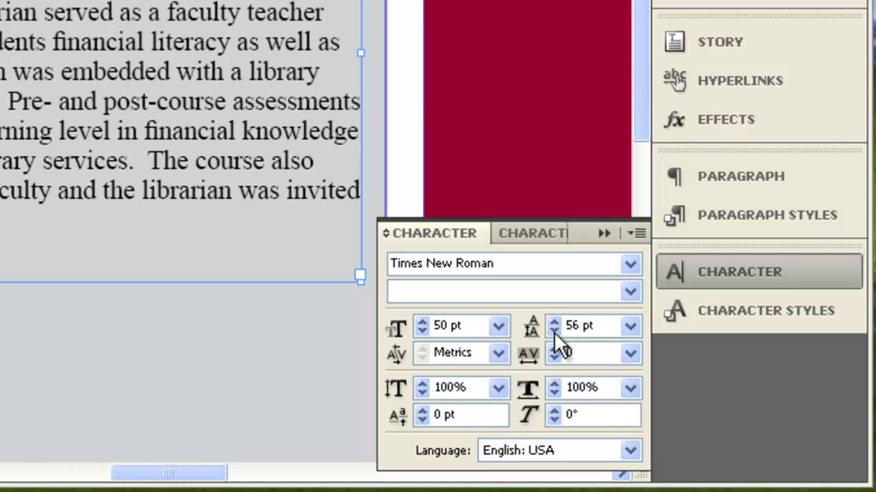
{"action": "left_click", "coordinate": [554, 322]}
{"action": "left_click", "coordinate": [554, 322]}
{"action": "left_click", "coordinate": [554, 322]}
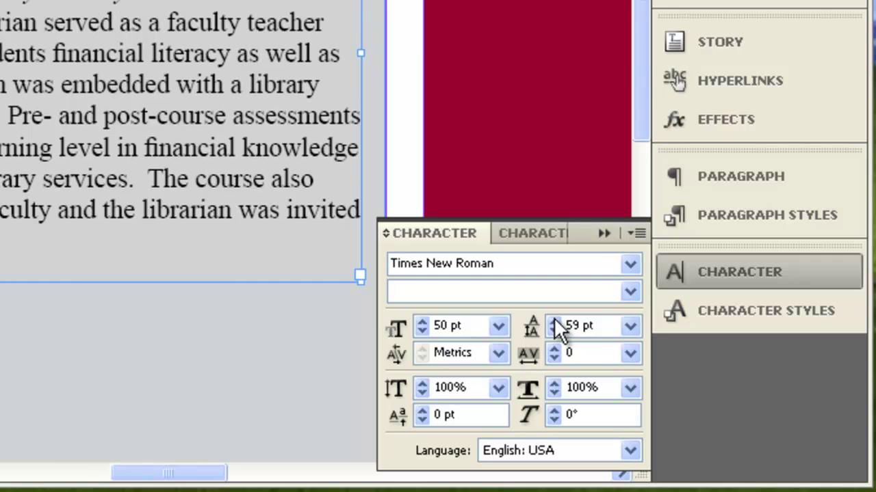
{"action": "left_click", "coordinate": [554, 322]}
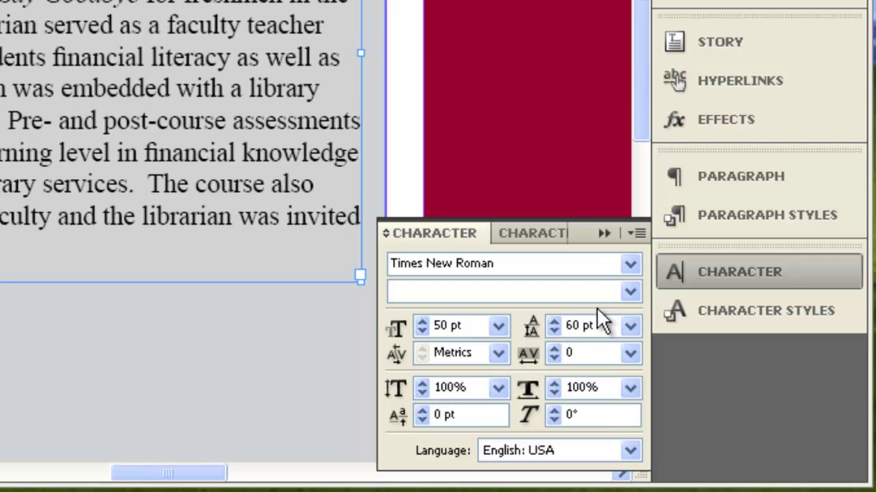
Step: Try center and right alignment on the abstract text, and return it to left alignment
{"action": "left_click", "coordinate": [730, 176]}
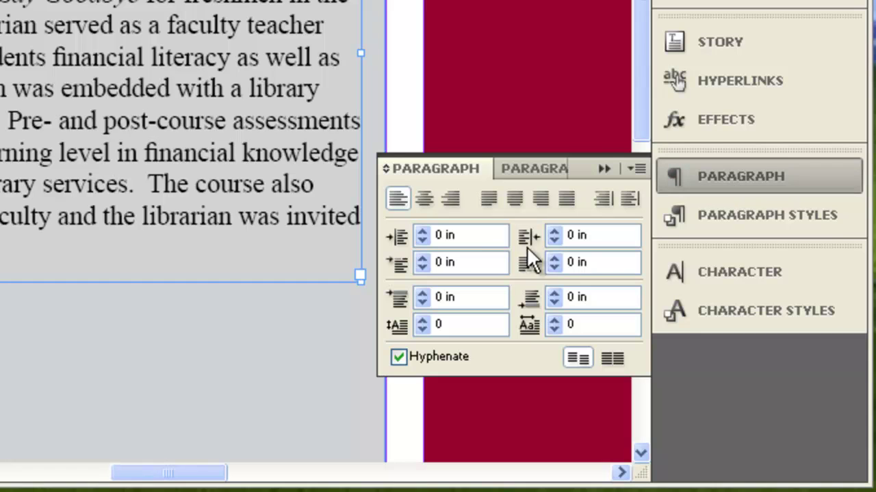
{"action": "left_click", "coordinate": [424, 199]}
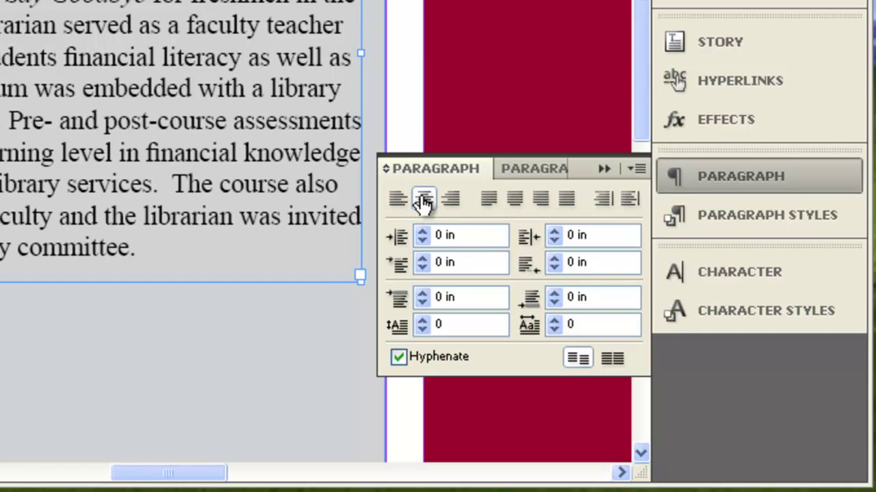
{"action": "left_click", "coordinate": [449, 199]}
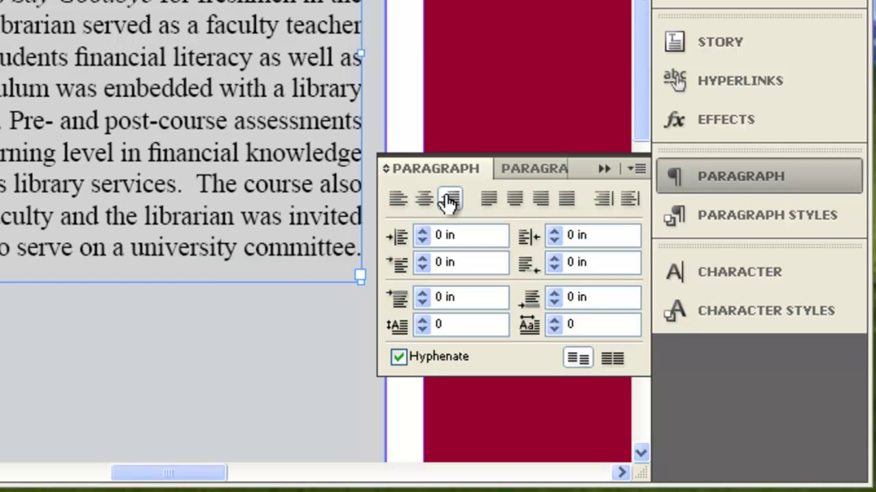
{"action": "left_click", "coordinate": [399, 199]}
Step: Give the abstract's body paragraph a two-line, one-character drop cap and turn off its hyphenation
{"action": "left_click", "coordinate": [422, 320]}
{"action": "left_click", "coordinate": [422, 320]}
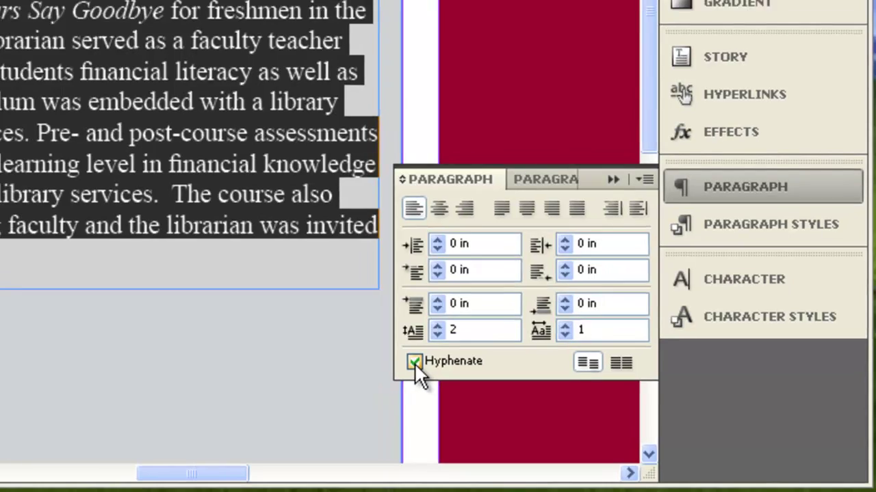
{"action": "left_click", "coordinate": [397, 357]}
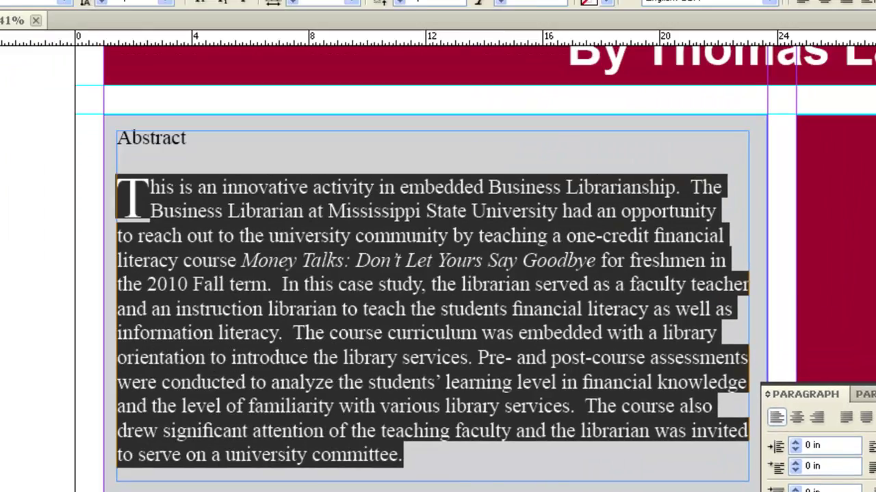
Step: Apply the PANTONE 202 C swatch to the stroke of the abstract's text frame
{"action": "left_click", "coordinate": [18, 121]}
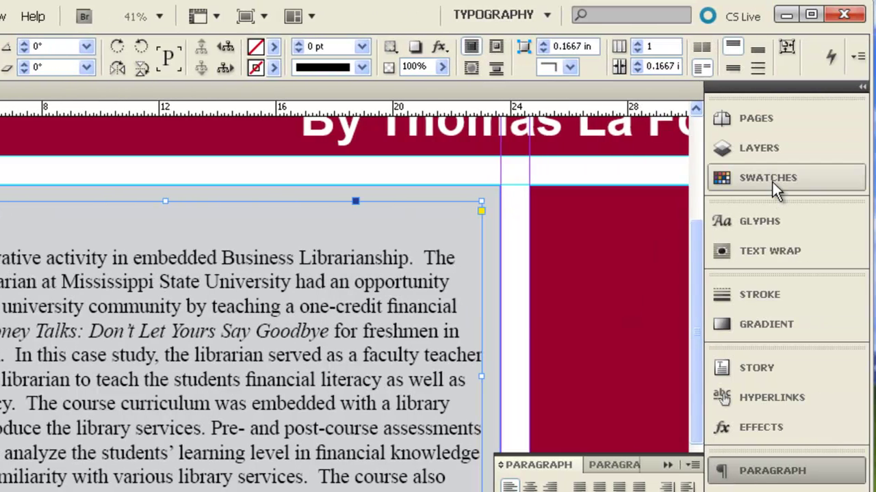
{"action": "left_click", "coordinate": [773, 182]}
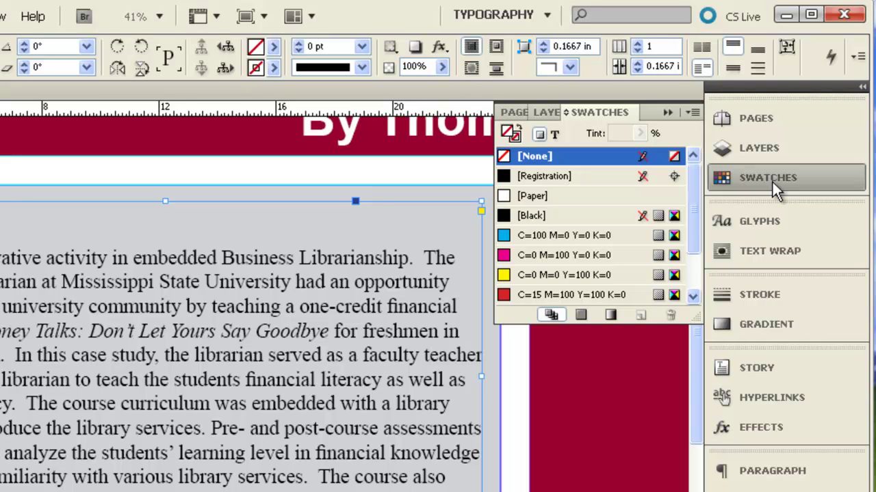
{"action": "left_click", "coordinate": [514, 135]}
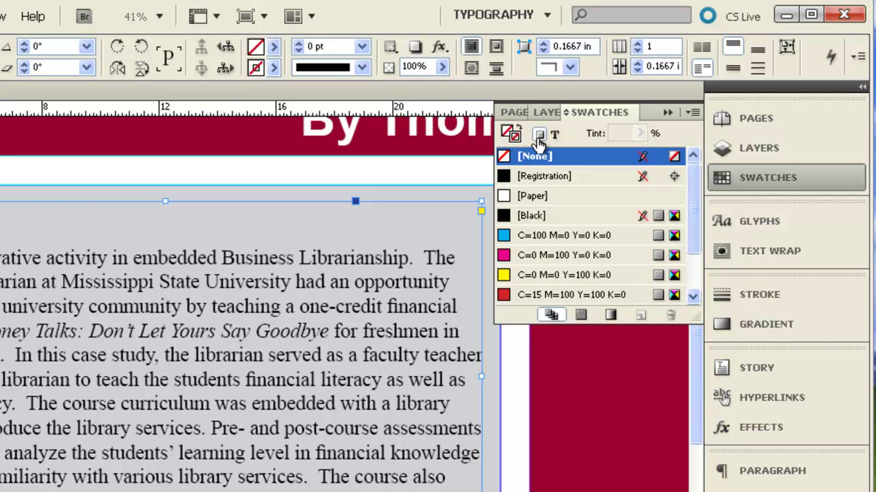
{"action": "left_click_drag", "start_coordinate": [698, 189], "coordinate": [695, 251]}
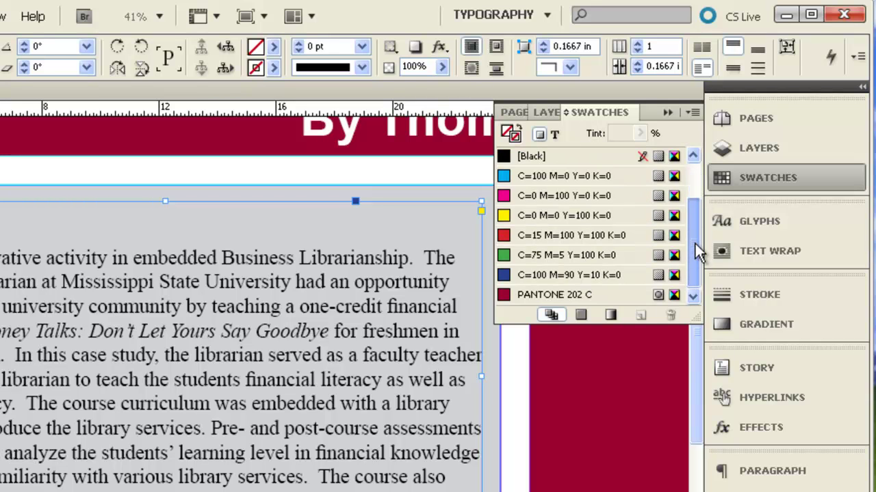
{"action": "left_click", "coordinate": [579, 295]}
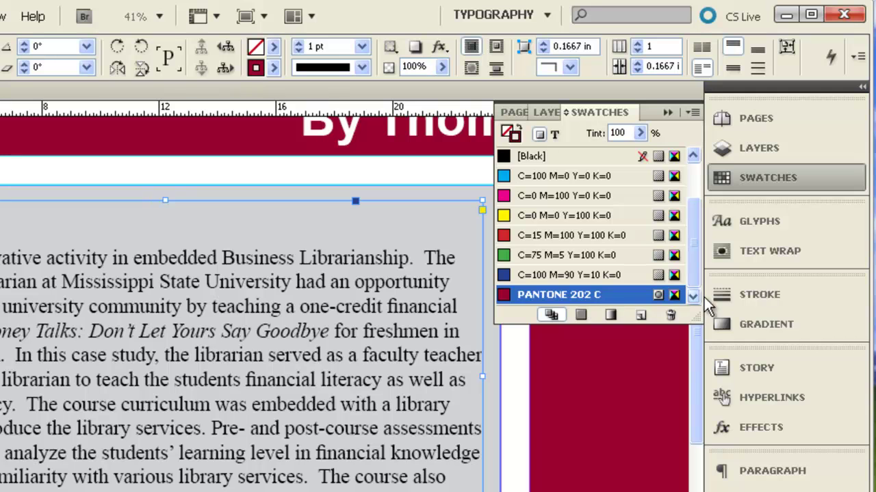
Step: Set the stroke weight of the abstract's text frame to 10 pt
{"action": "left_click", "coordinate": [763, 301]}
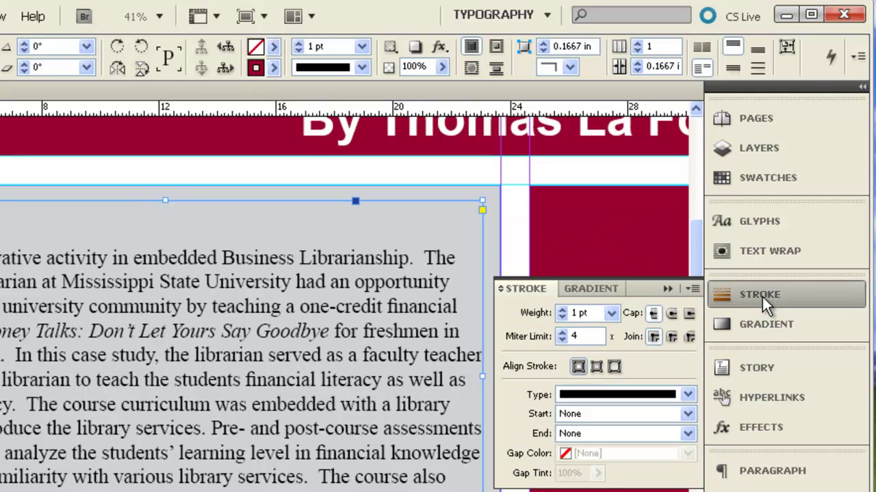
{"action": "left_click", "coordinate": [561, 309]}
{"action": "left_click", "coordinate": [562, 309]}
{"action": "left_click_drag", "start_coordinate": [562, 313], "coordinate": [561, 314]}
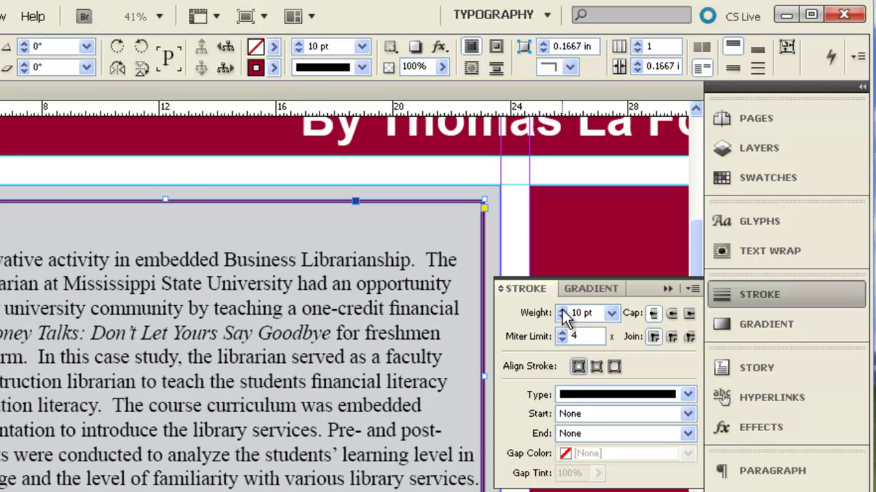
Step: Color the abstract's text PANTONE 202 C at 100% tint and deselect the frame
{"action": "left_click", "coordinate": [766, 180]}
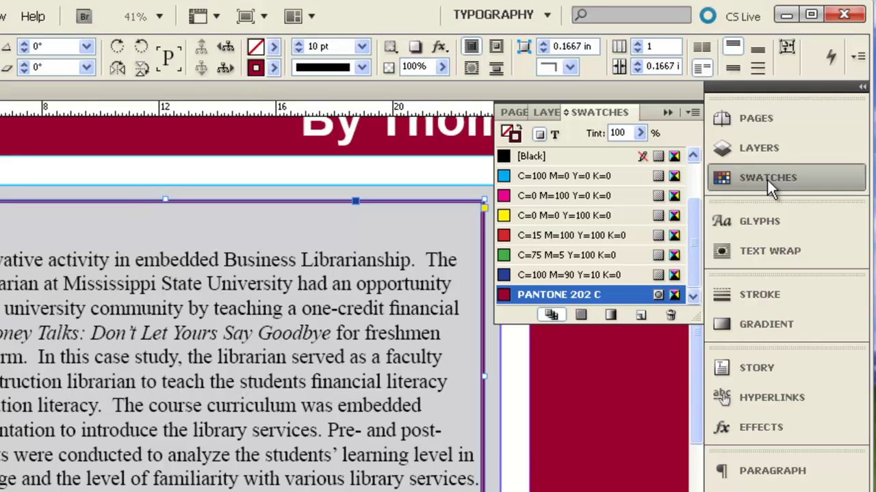
{"action": "left_click", "coordinate": [554, 135]}
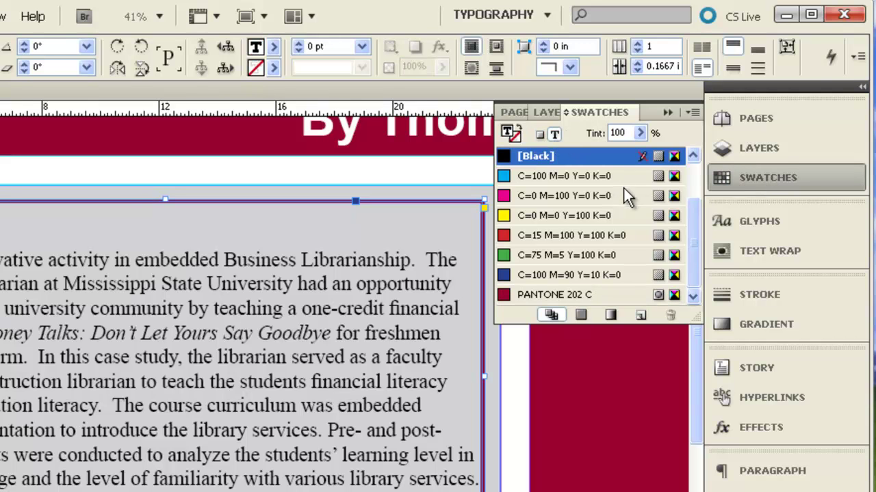
{"action": "left_click", "coordinate": [572, 295]}
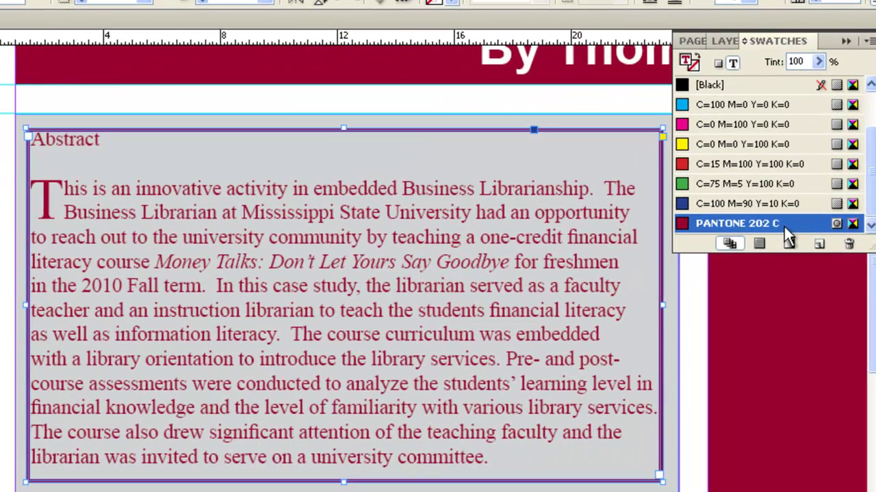
{"action": "left_click", "coordinate": [9, 195]}
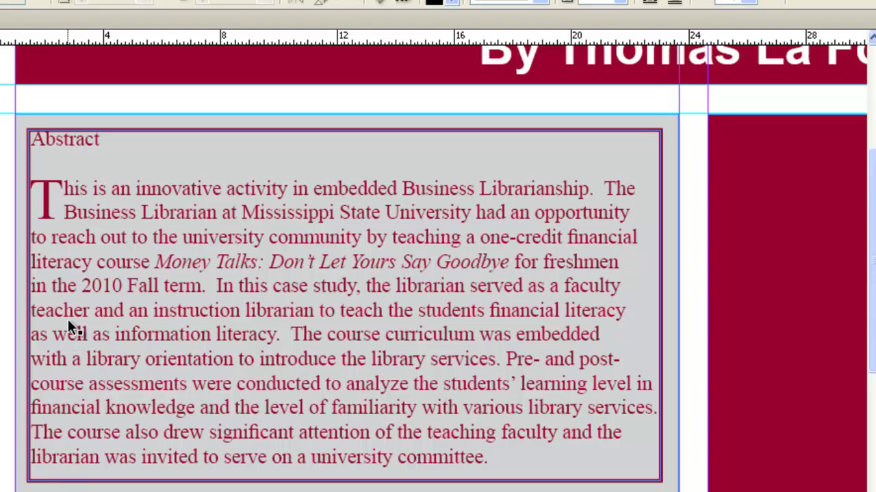
Step: Set the inset spacing of the abstract's text frame to 0.25 in on all four sides
{"action": "left_click", "coordinate": [91, 267]}
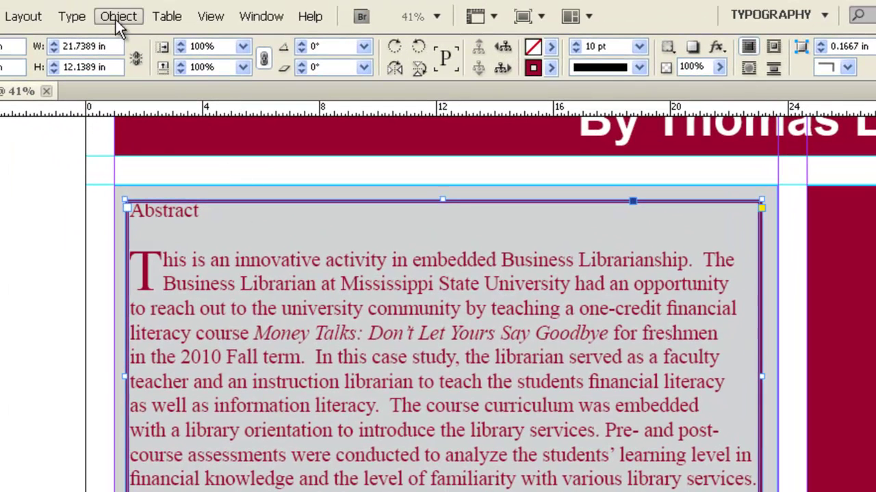
{"action": "left_click", "coordinate": [116, 20]}
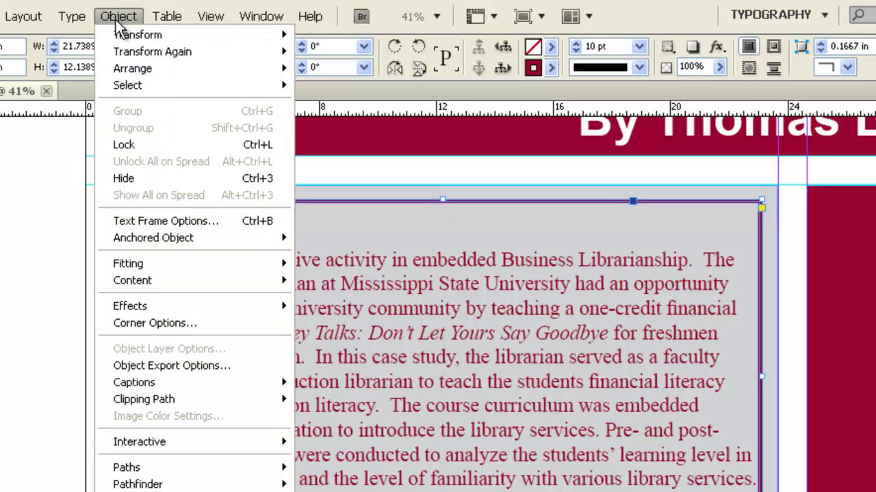
{"action": "left_click", "coordinate": [169, 223]}
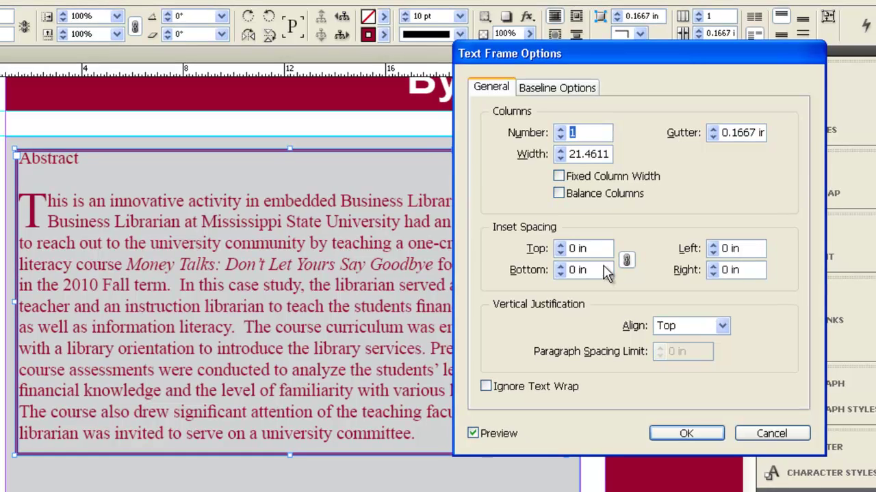
{"action": "left_click", "coordinate": [559, 246]}
{"action": "left_click", "coordinate": [559, 246]}
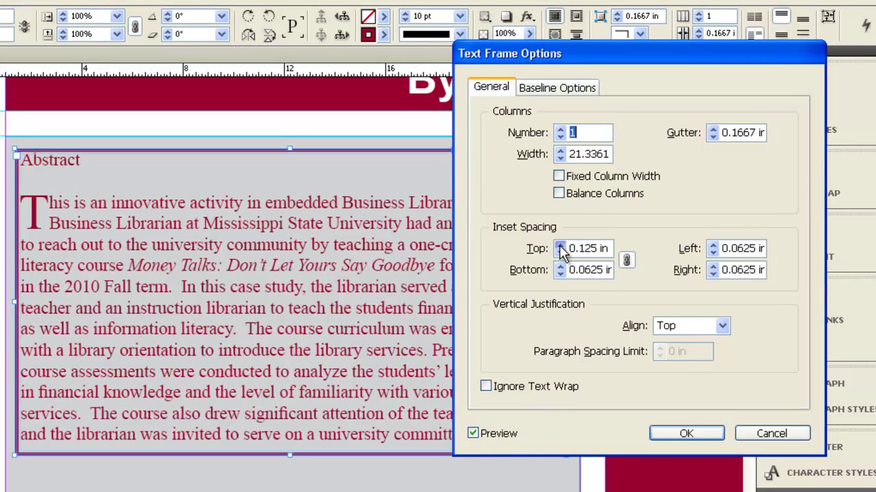
{"action": "left_click", "coordinate": [560, 246]}
{"action": "left_click", "coordinate": [559, 246]}
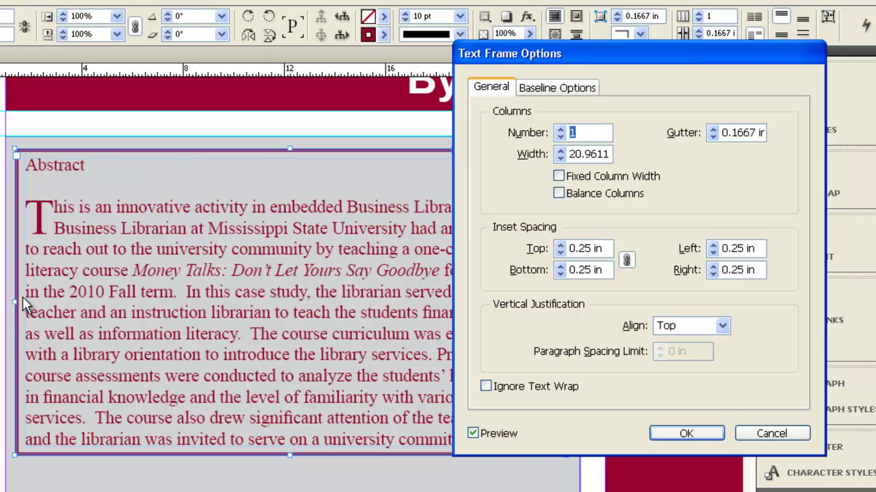
{"action": "left_click", "coordinate": [686, 433]}
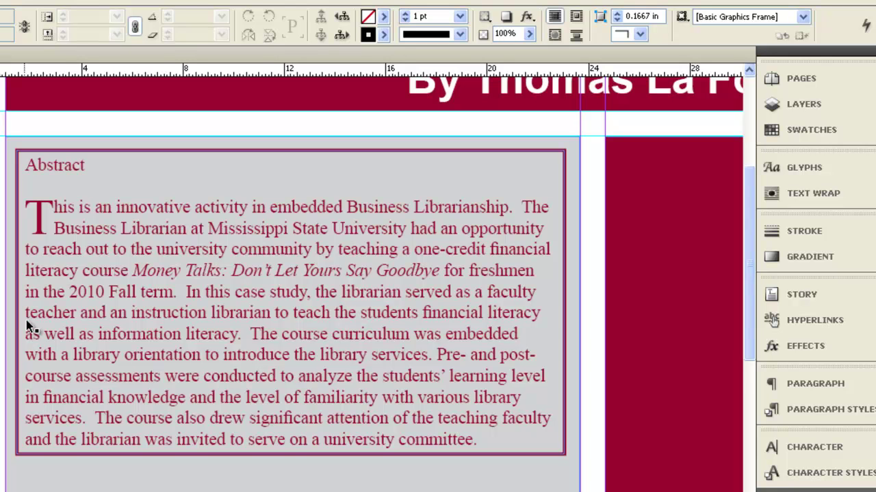
Step: Center the "Abstract" heading within its text frame
{"action": "double_click", "coordinate": [85, 168]}
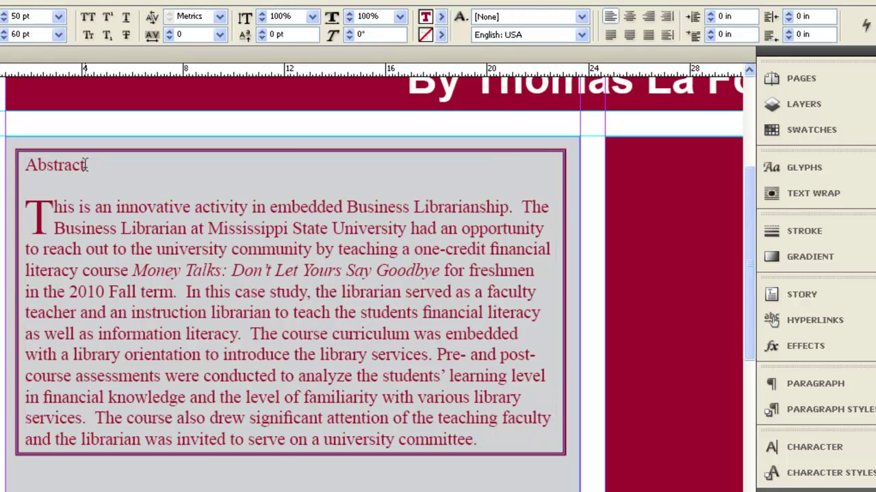
{"action": "left_click_drag", "start_coordinate": [85, 167], "coordinate": [28, 167]}
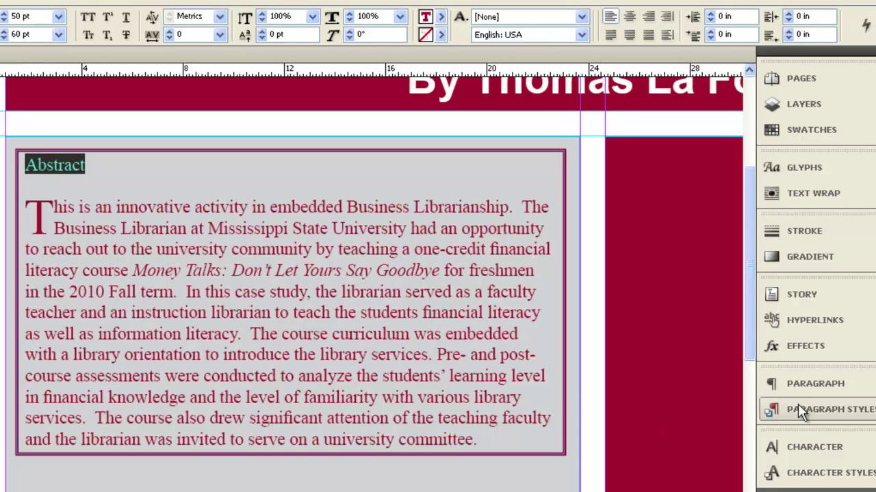
{"action": "left_click", "coordinate": [814, 385]}
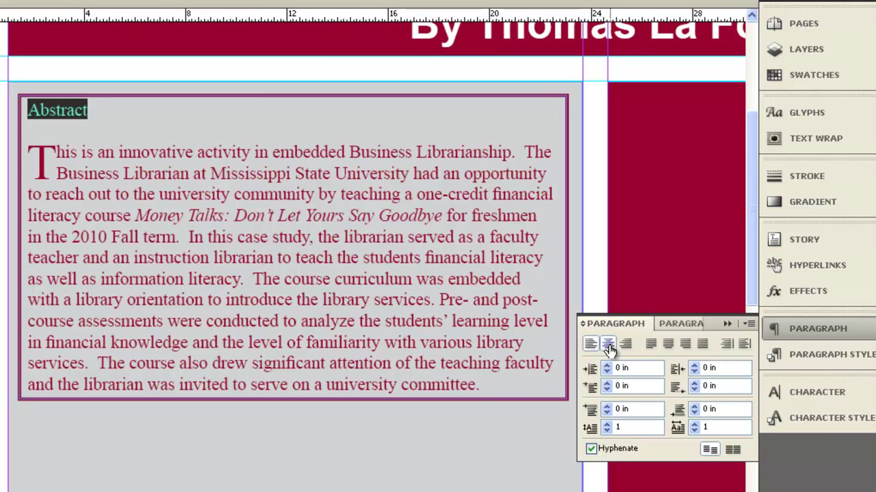
{"action": "left_click", "coordinate": [609, 345]}
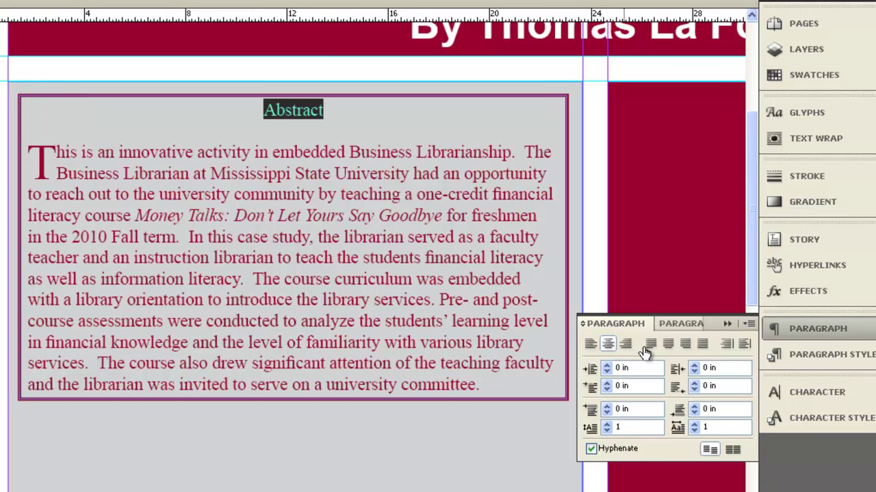
{"action": "left_click", "coordinate": [788, 334]}
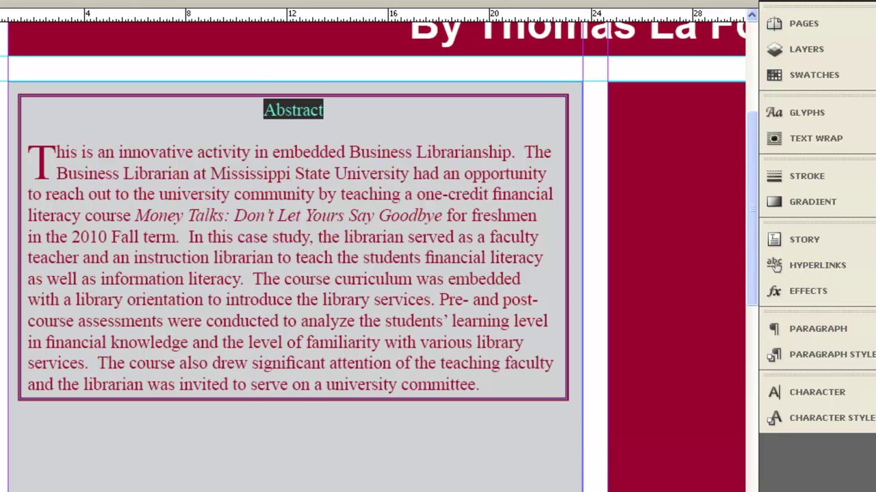
Step: Draw a rectangular graphics frame about 21.13 in wide and 12.85 in high in the gray column below the abstract
{"action": "left_click_drag", "start_coordinate": [755, 200], "coordinate": [752, 304]}
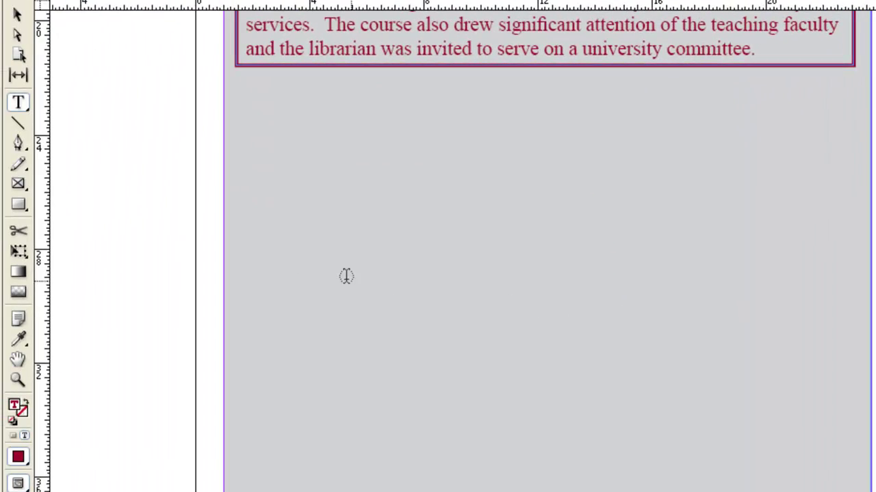
{"action": "left_click", "coordinate": [18, 184]}
{"action": "left_click", "coordinate": [18, 184]}
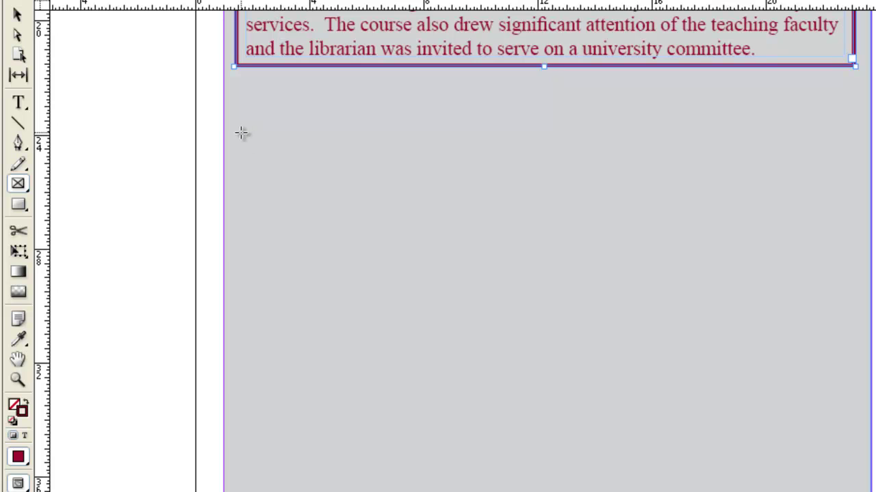
{"action": "left_click_drag", "start_coordinate": [245, 133], "coordinate": [850, 480]}
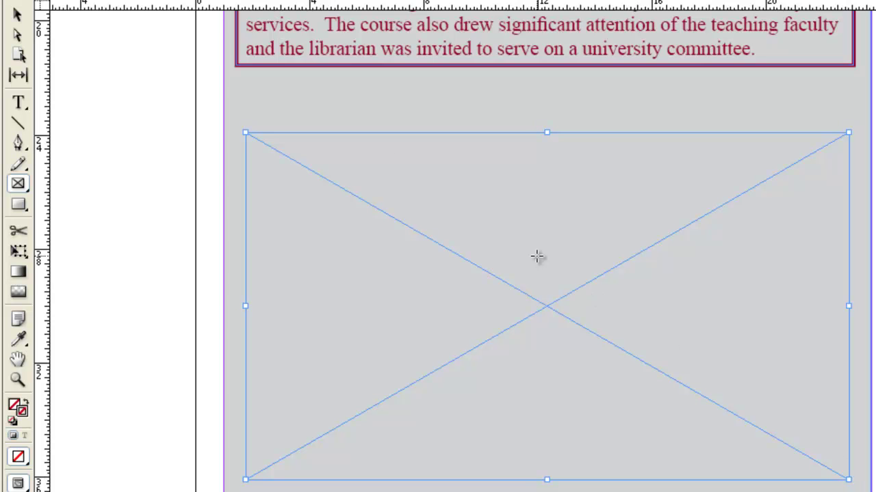
{"action": "left_click", "coordinate": [14, 10]}
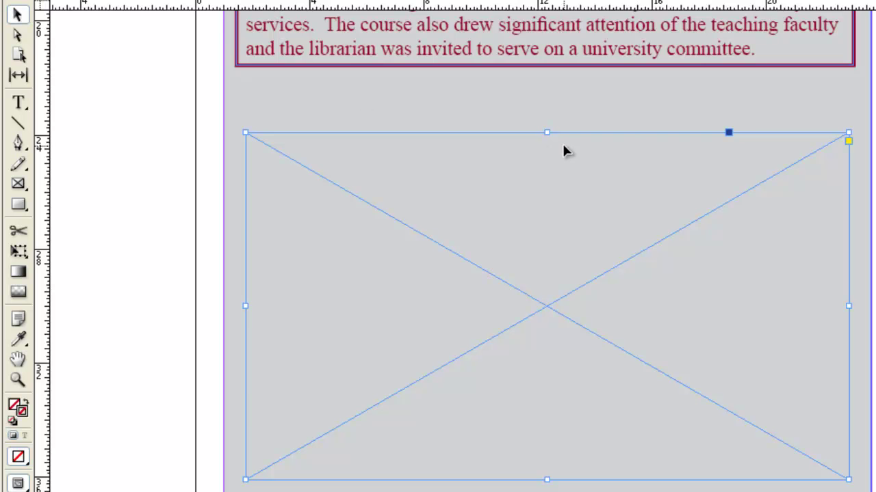
{"action": "left_click_drag", "start_coordinate": [546, 132], "coordinate": [543, 114]}
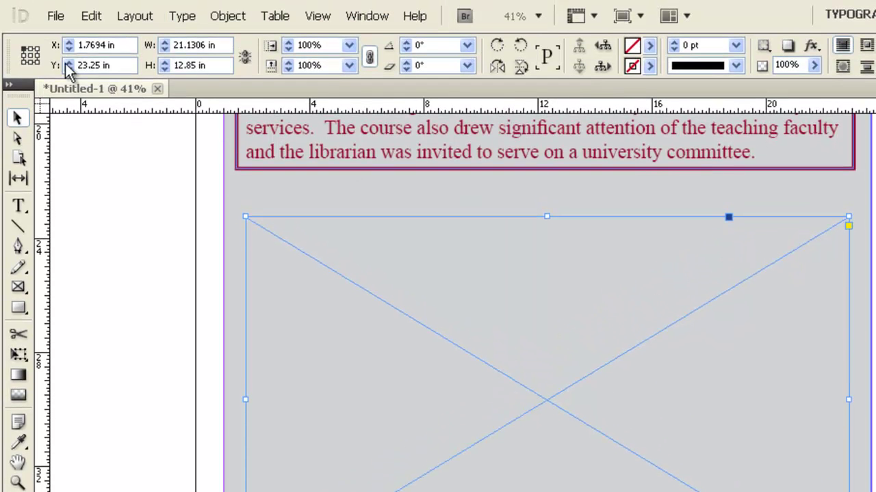
Step: Place the capito image from the InDesign folder in the new frame
{"action": "left_click", "coordinate": [58, 17]}
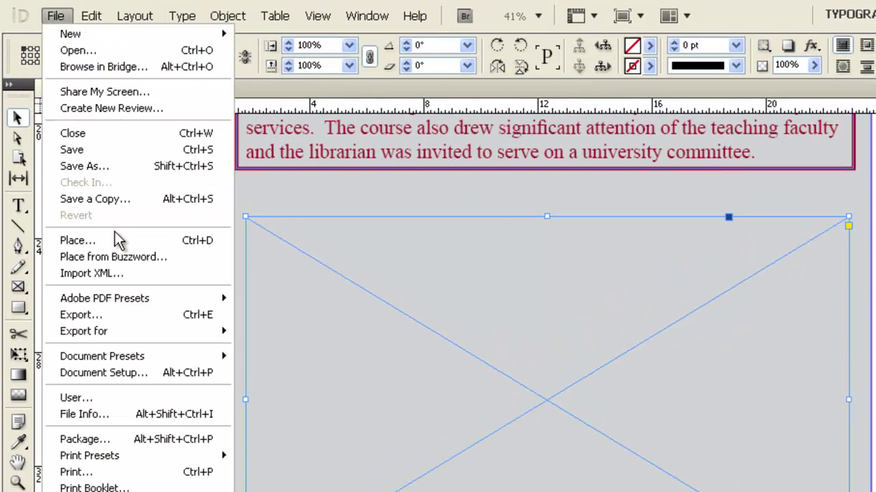
{"action": "left_click", "coordinate": [6, 207]}
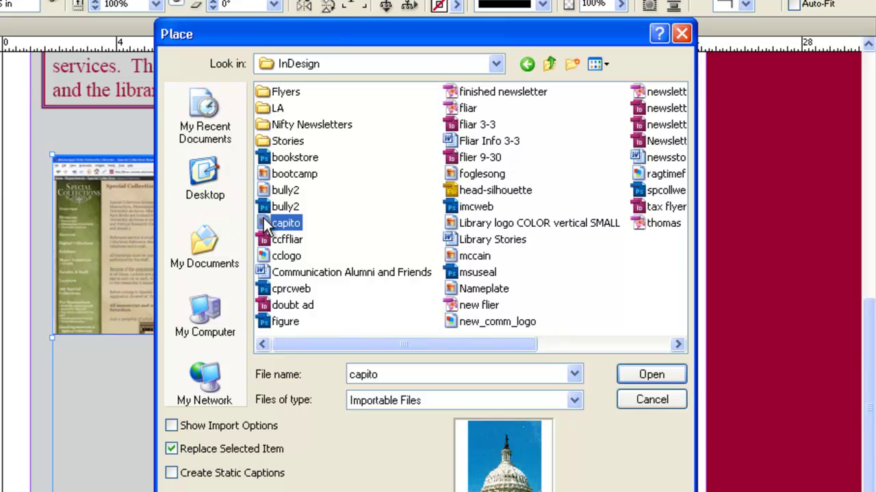
{"action": "left_click", "coordinate": [646, 376]}
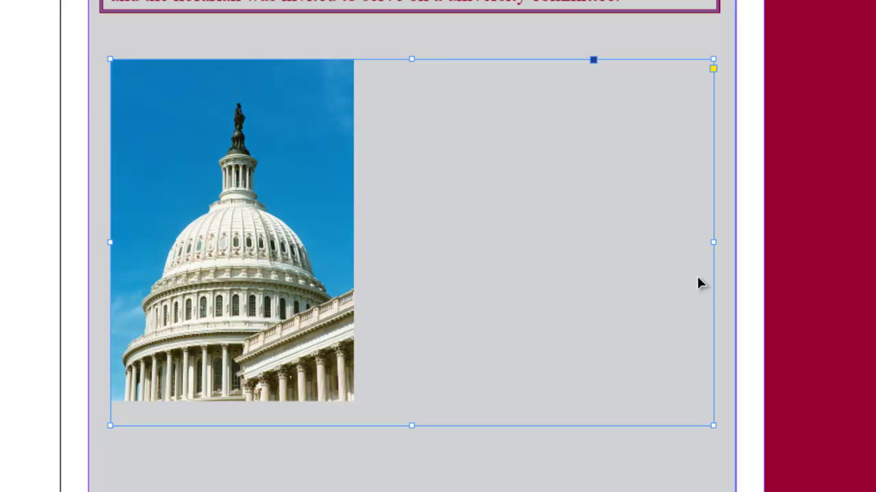
Step: Try filling the frame proportionally with the Capitol image
{"action": "right_click", "coordinate": [292, 195]}
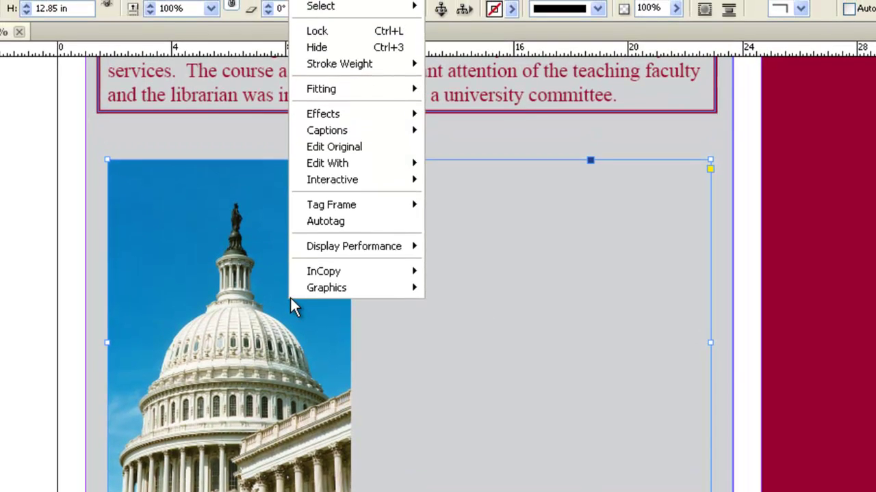
{"action": "mouse_move", "coordinate": [400, 106]}
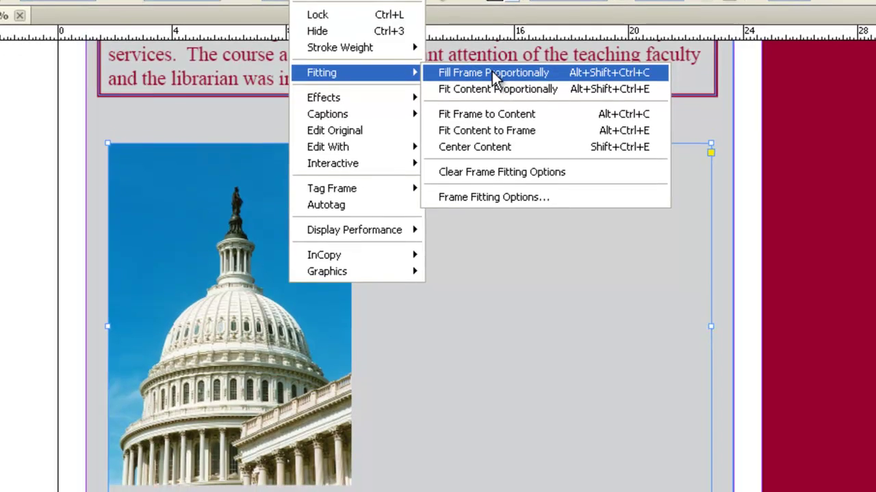
{"action": "left_click", "coordinate": [493, 90]}
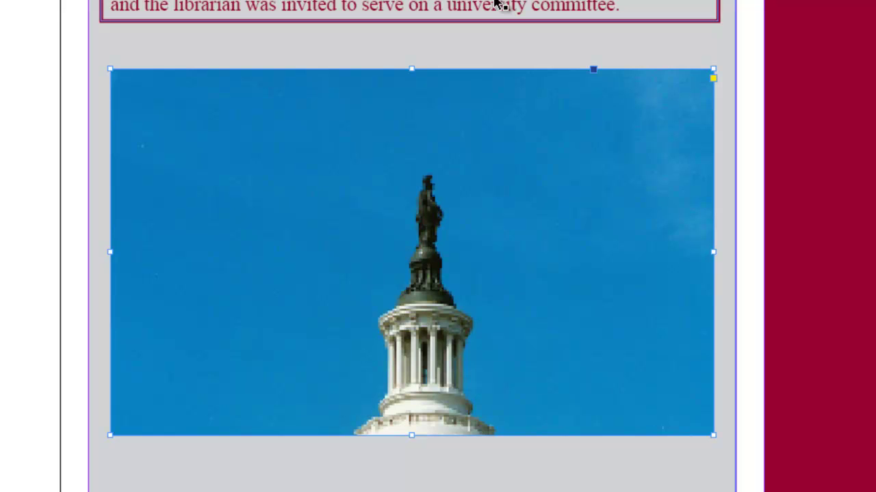
Step: Fit the Capitol image proportionally inside its frame
{"action": "right_click", "coordinate": [238, 317]}
{"action": "mouse_move", "coordinate": [316, 108]}
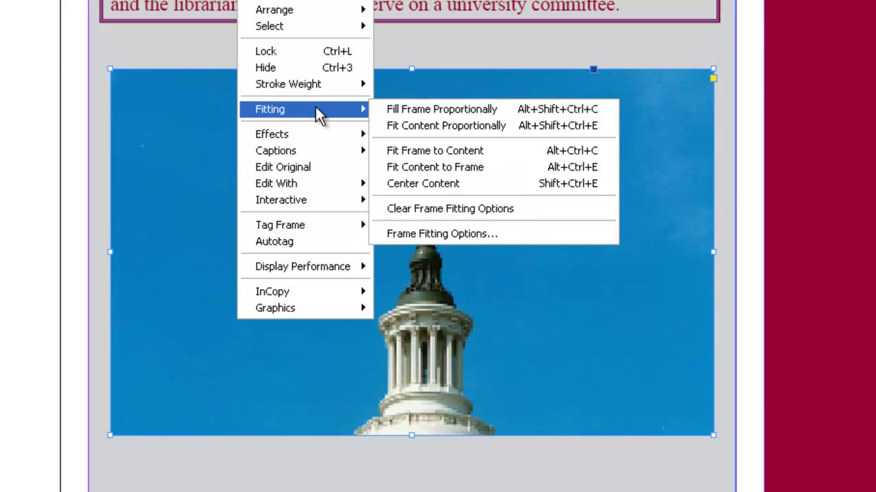
{"action": "left_click", "coordinate": [413, 127]}
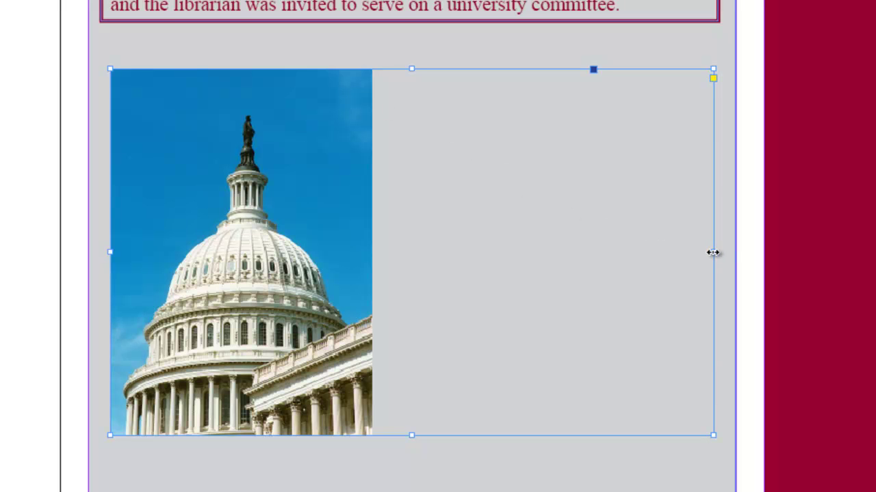
Step: Narrow the frame to the Capitol image's width, about 9.11 in, and move it to the middle of the gray column
{"action": "left_click_drag", "start_coordinate": [713, 253], "coordinate": [369, 252]}
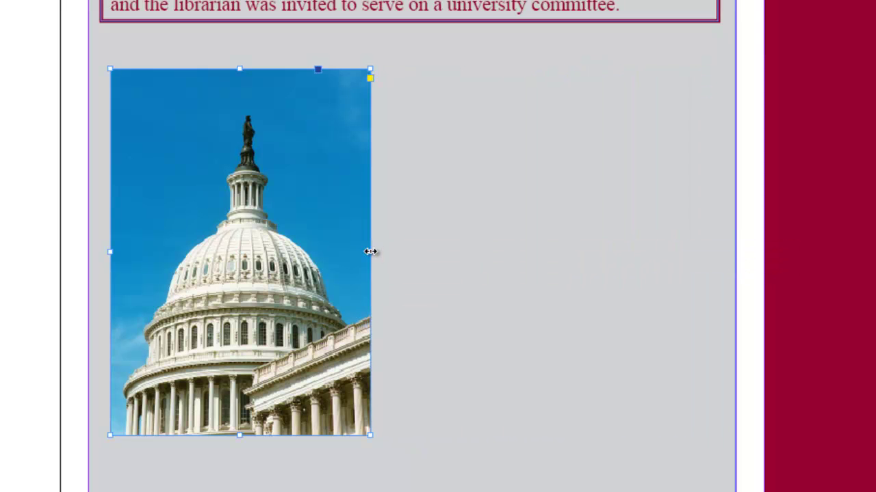
{"action": "left_click_drag", "start_coordinate": [274, 129], "coordinate": [437, 122]}
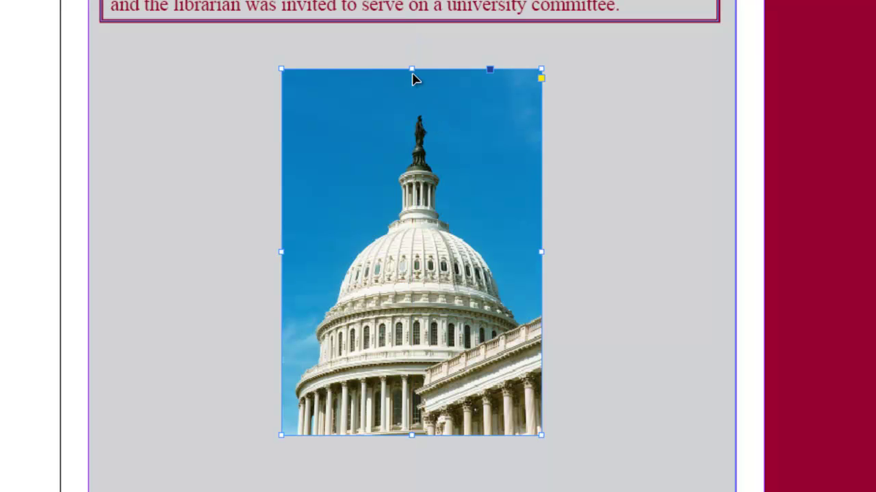
Step: Crop the frame from the top to about 11.55 in high with the image lowered inside it, and move it toward the column's left side
{"action": "left_click_drag", "start_coordinate": [412, 71], "coordinate": [412, 107]}
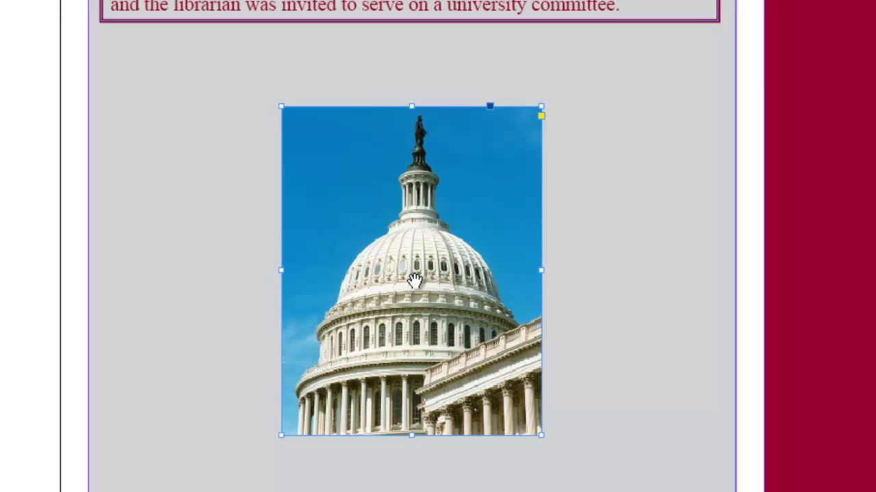
{"action": "left_click_drag", "start_coordinate": [415, 279], "coordinate": [413, 299]}
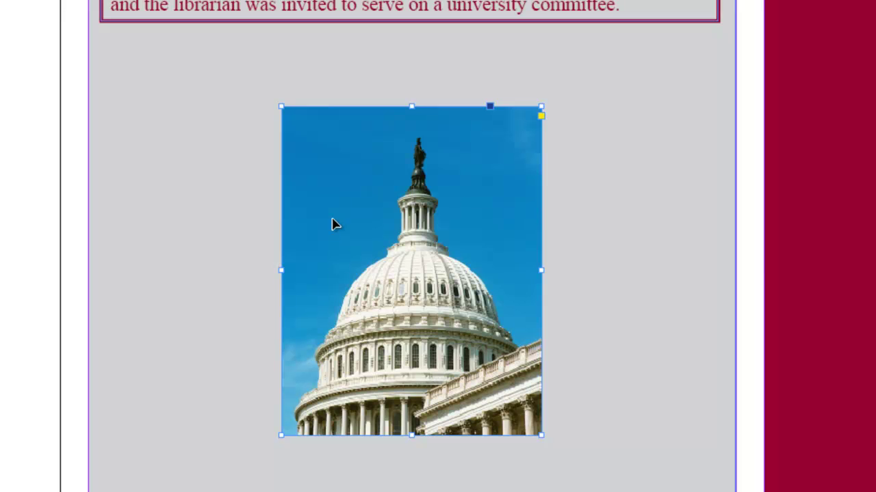
{"action": "left_click_drag", "start_coordinate": [499, 165], "coordinate": [387, 146]}
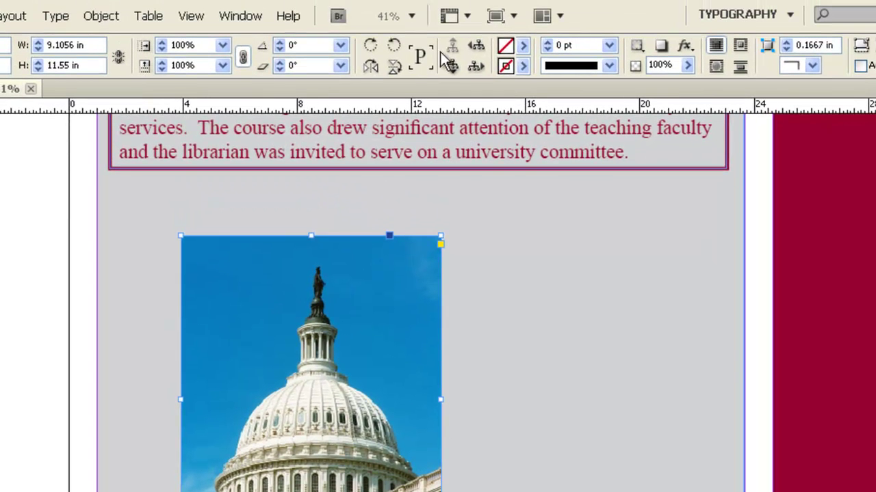
Step: Give the Capitol picture's frame a 10 pt stroke in PANTONE 202 C
{"action": "left_click", "coordinate": [524, 67]}
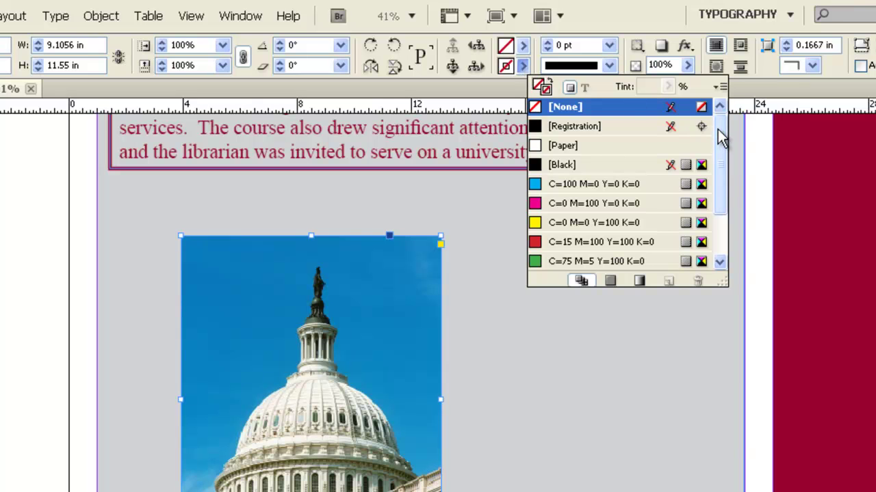
{"action": "left_click_drag", "start_coordinate": [719, 137], "coordinate": [721, 175]}
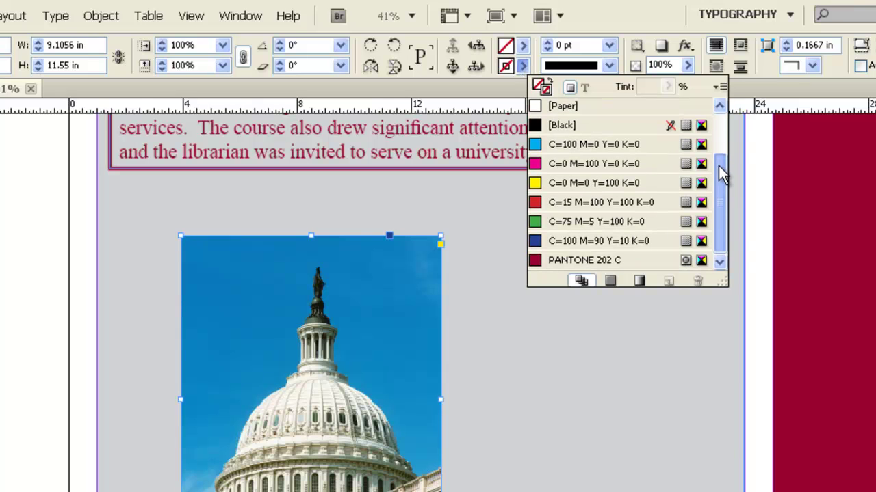
{"action": "left_click", "coordinate": [586, 266]}
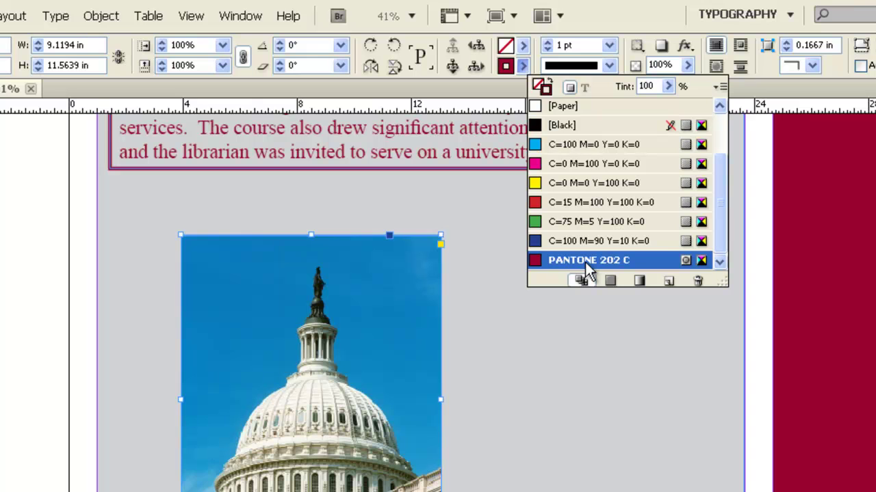
{"action": "left_click", "coordinate": [547, 43]}
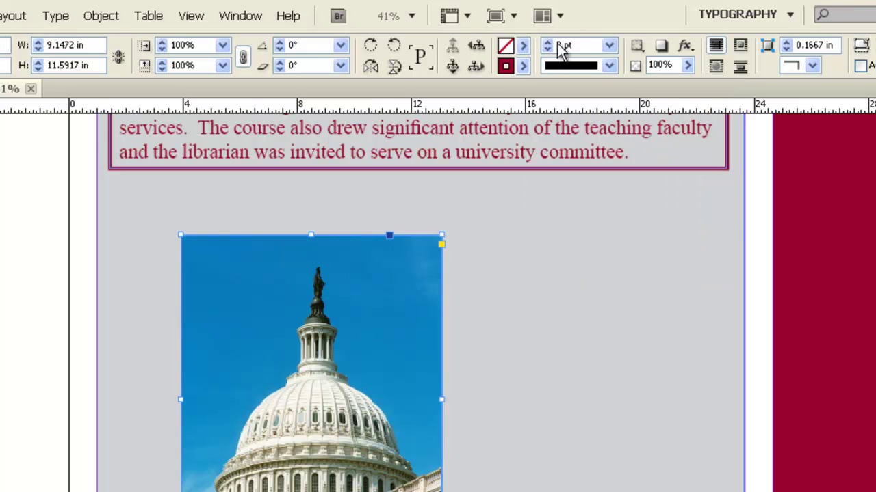
{"action": "left_click", "coordinate": [609, 45]}
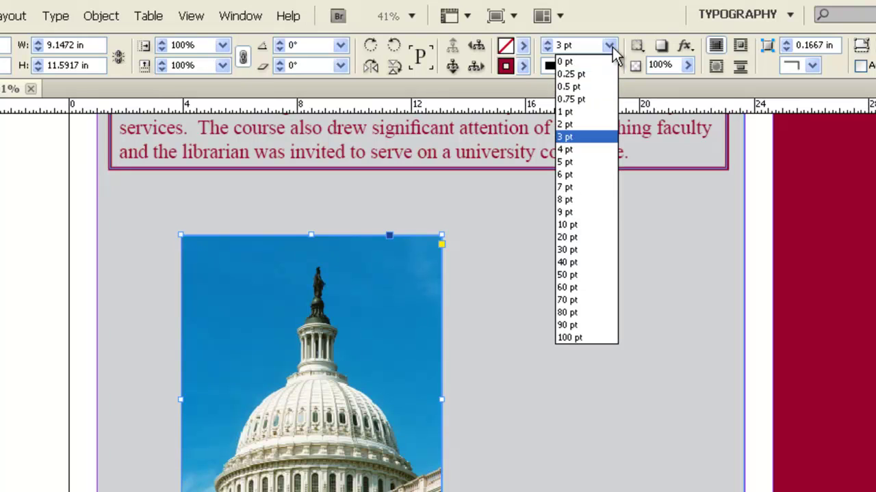
{"action": "left_click", "coordinate": [581, 225]}
{"action": "left_click", "coordinate": [17, 348]}
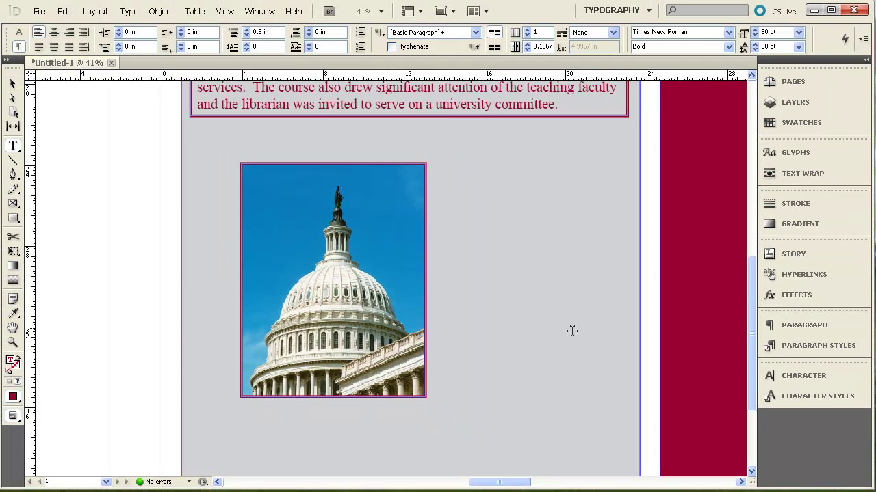
Step: Draw a rectangular picture frame about 10.87 x 13.05 in over the right half of the third column's text, beside The Course Assessment and Methodology
{"action": "left_click_drag", "start_coordinate": [504, 486], "coordinate": [586, 485]}
{"action": "left_click_drag", "start_coordinate": [749, 342], "coordinate": [754, 244]}
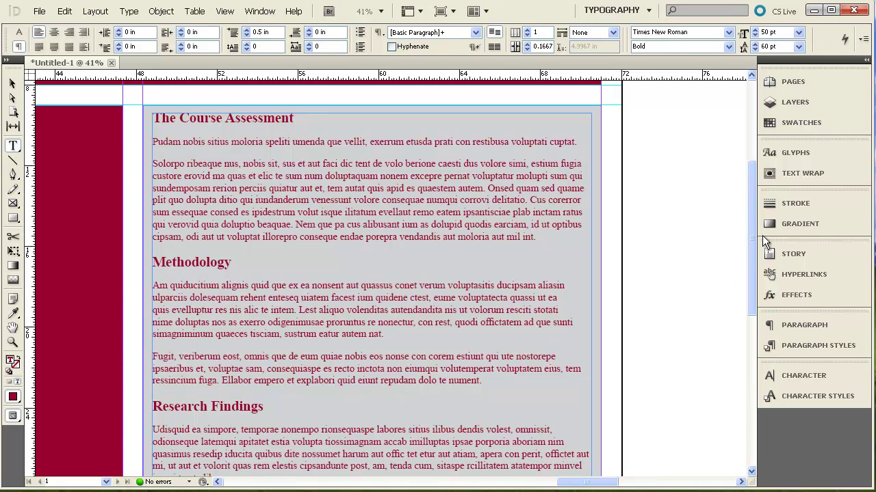
{"action": "left_click_drag", "start_coordinate": [753, 240], "coordinate": [753, 250]}
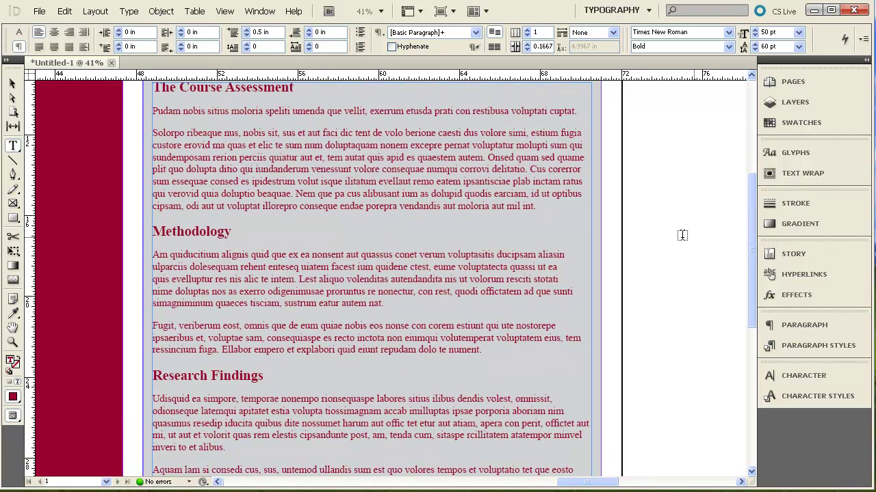
{"action": "left_click", "coordinate": [13, 205]}
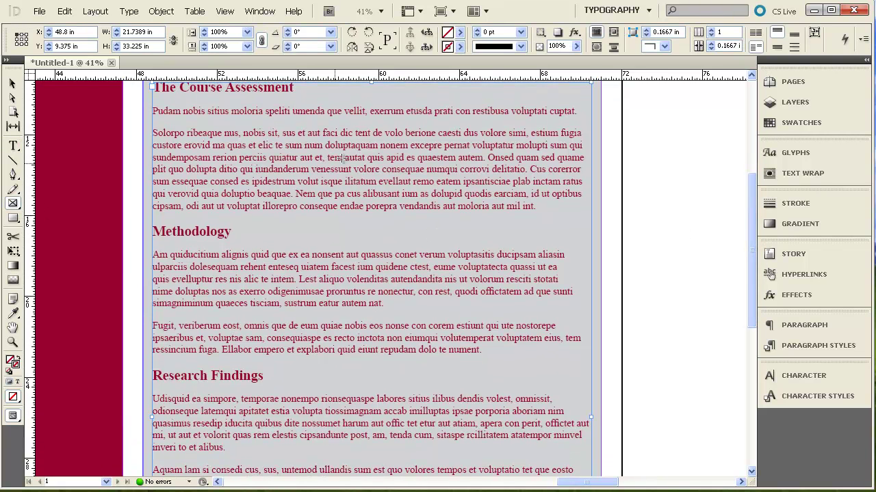
{"action": "left_click_drag", "start_coordinate": [371, 108], "coordinate": [591, 369]}
Step: Place the capito image in the new frame over the third column's text
{"action": "left_click", "coordinate": [11, 85]}
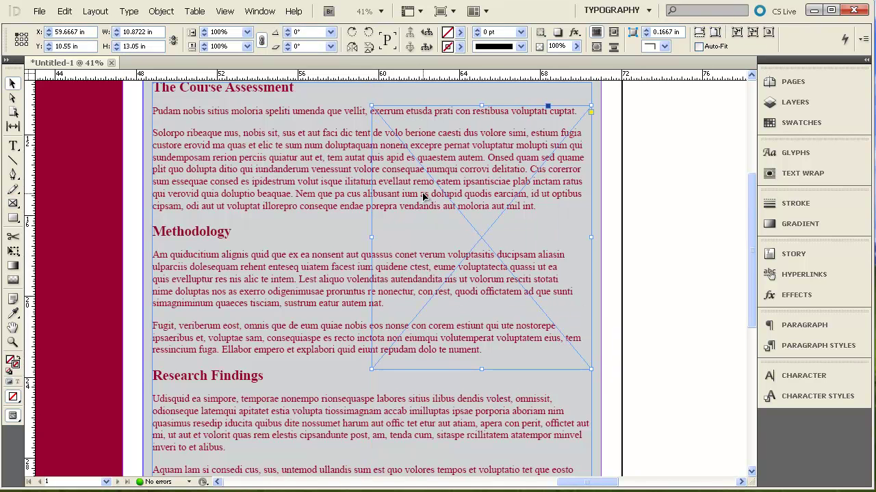
{"action": "left_click", "coordinate": [39, 12]}
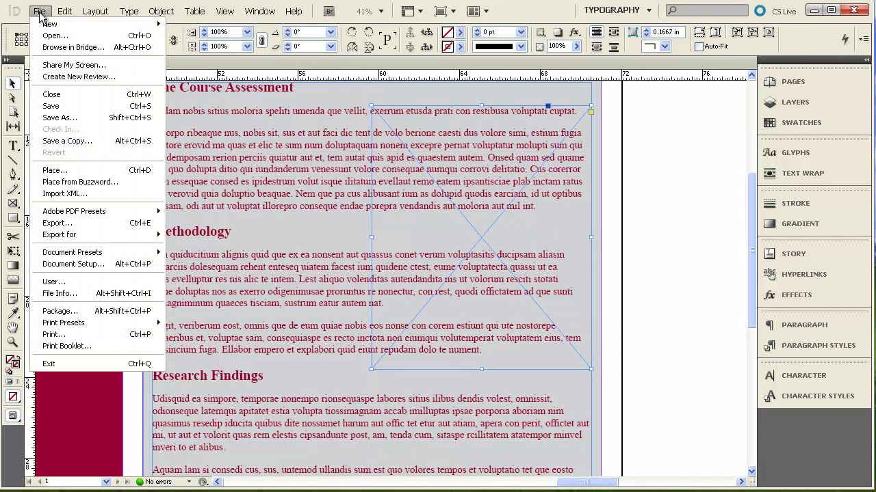
{"action": "left_click", "coordinate": [71, 171]}
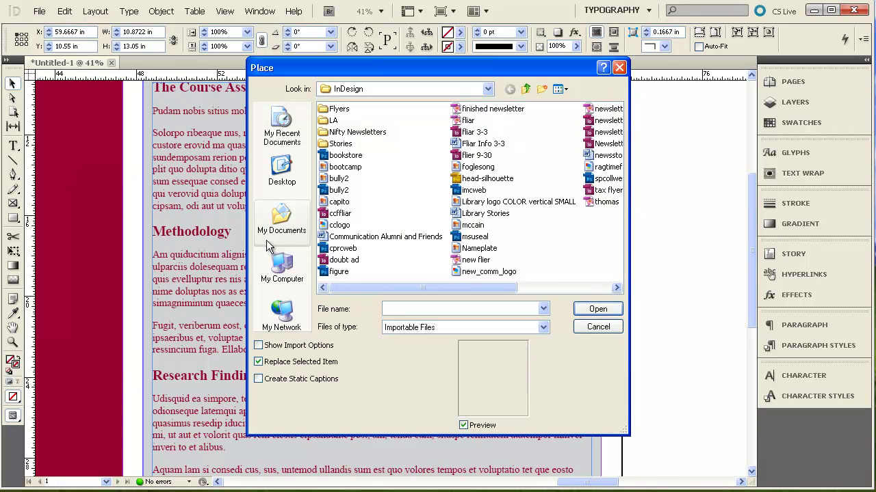
{"action": "left_click", "coordinate": [338, 202]}
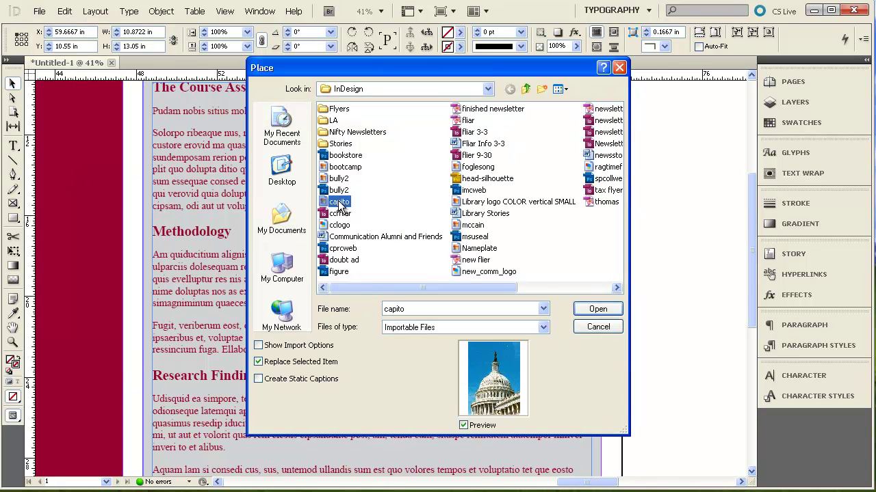
{"action": "left_click", "coordinate": [595, 311]}
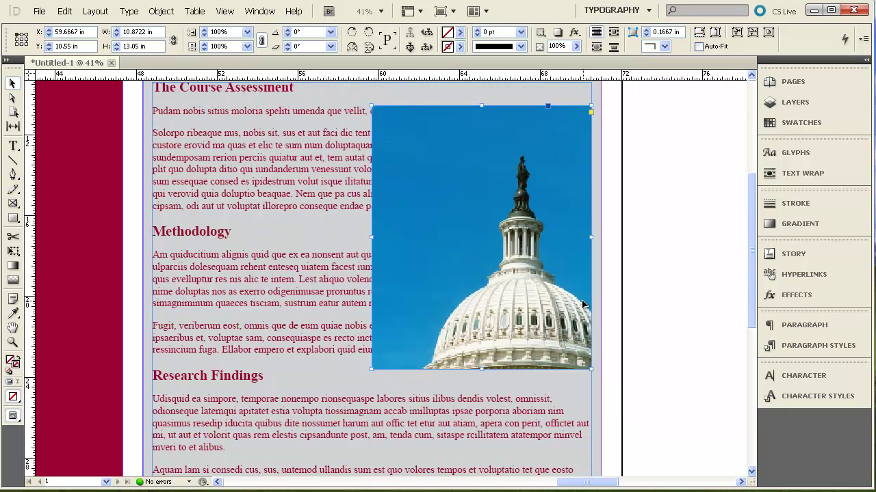
Step: Fit the Capitol image so that it fills its frame proportionally
{"action": "right_click", "coordinate": [424, 267]}
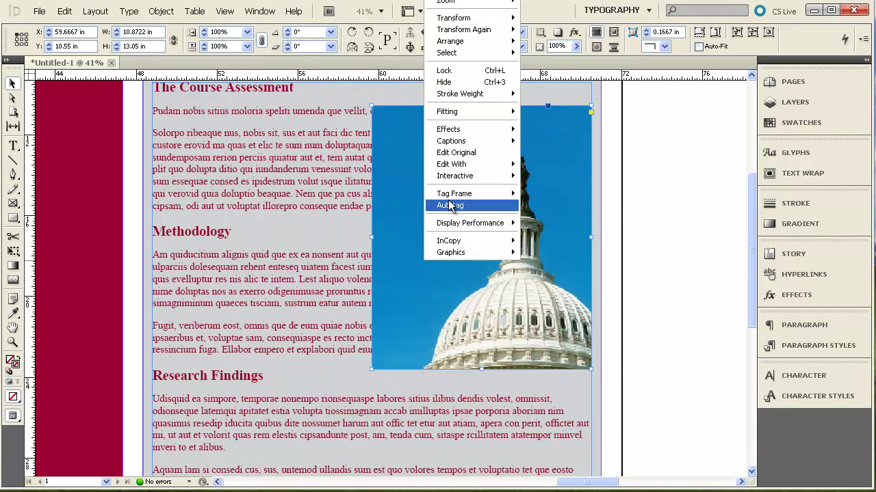
{"action": "mouse_move", "coordinate": [451, 113]}
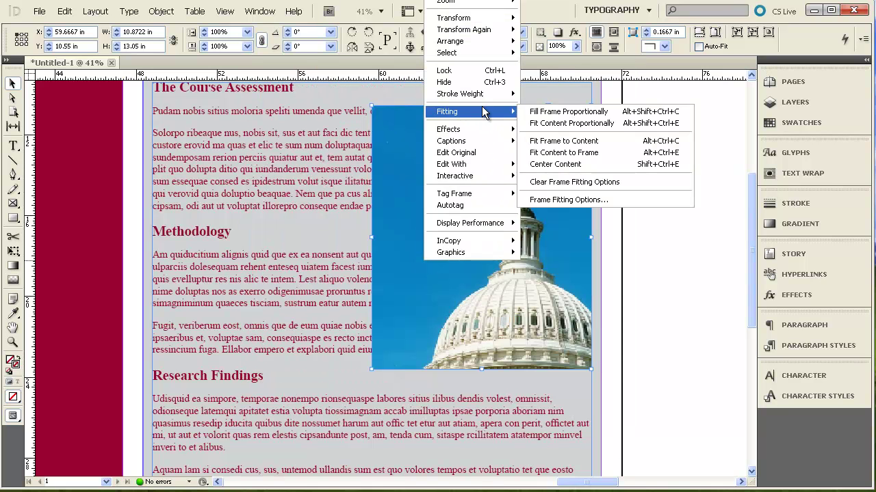
{"action": "left_click", "coordinate": [547, 114]}
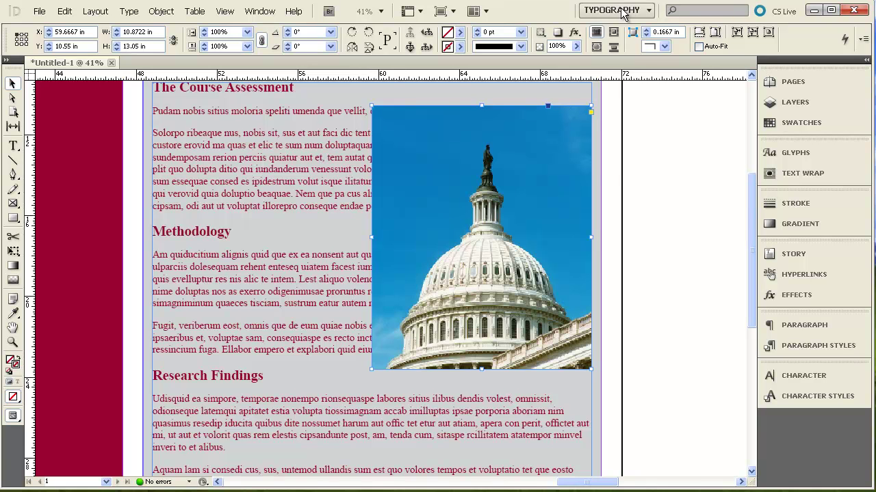
Step: Wrap the third column's text around the bounding box of the Capitol picture
{"action": "left_click", "coordinate": [641, 14]}
{"action": "left_click", "coordinate": [641, 14]}
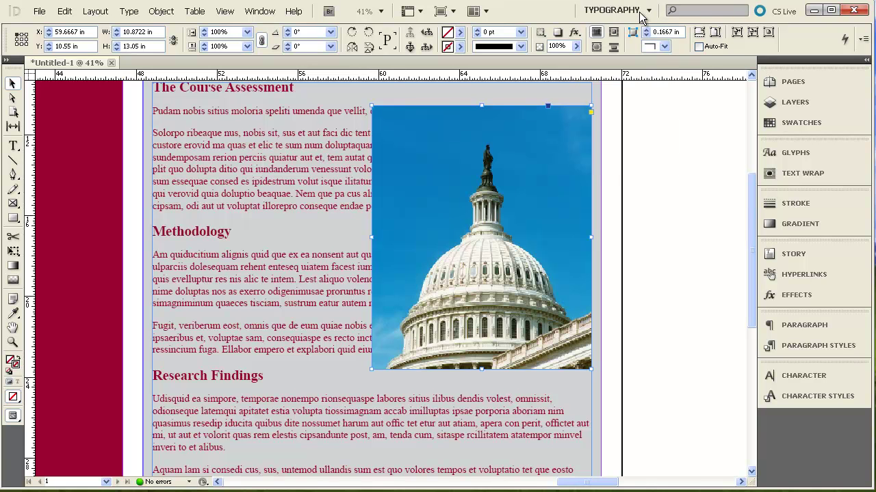
{"action": "left_click", "coordinate": [794, 175]}
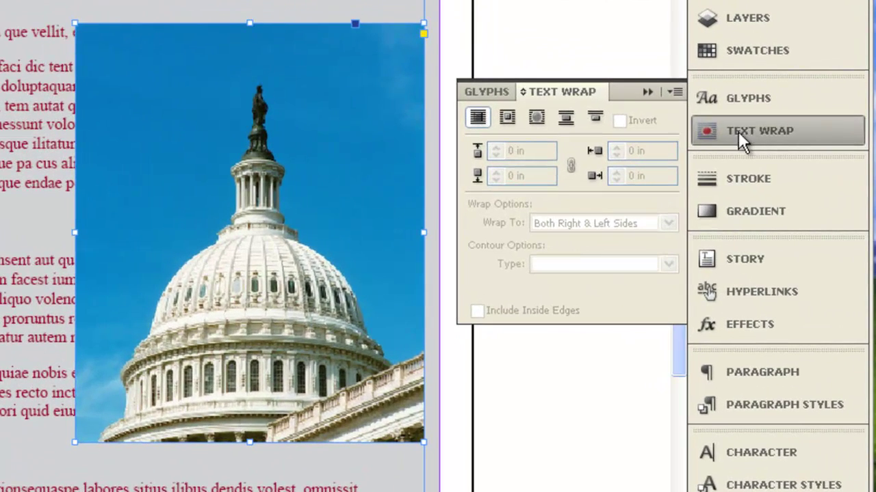
{"action": "left_click", "coordinate": [507, 121]}
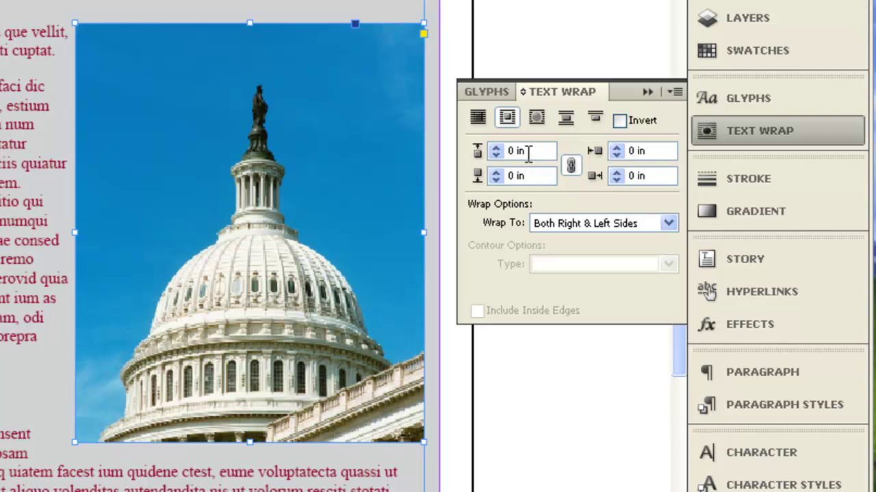
Step: Unlink the text wrap offsets and set the picture's left offset to 1 in
{"action": "left_click", "coordinate": [571, 167]}
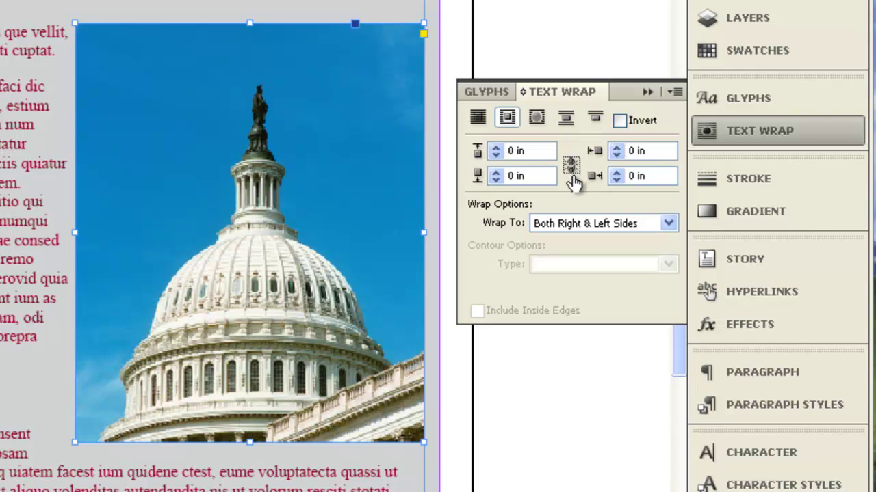
{"action": "left_click", "coordinate": [656, 151]}
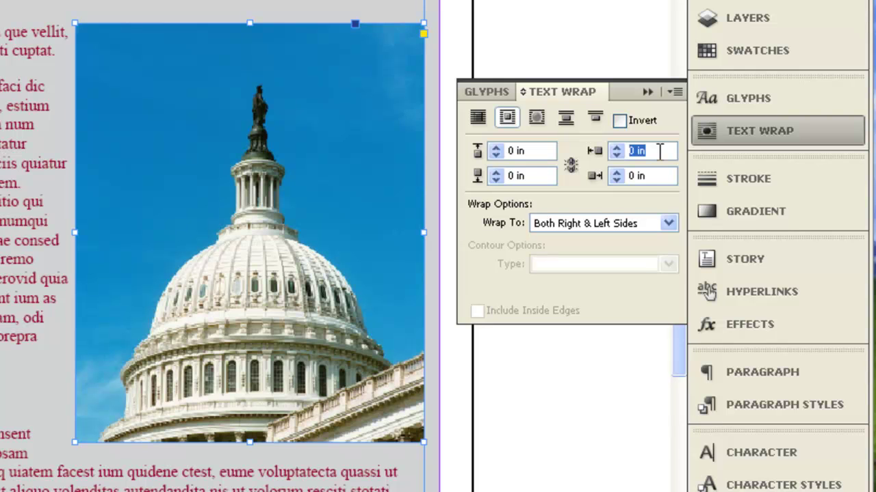
{"action": "type", "text": "1"}
{"action": "key", "text": "Return"}
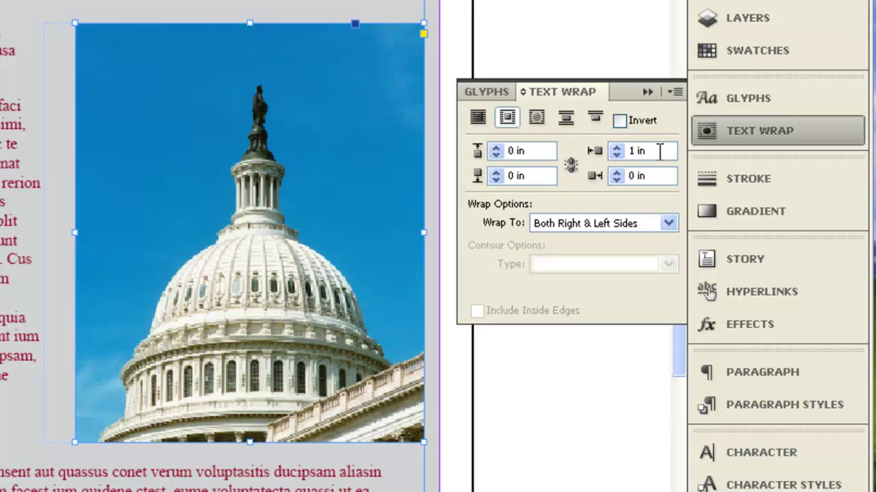